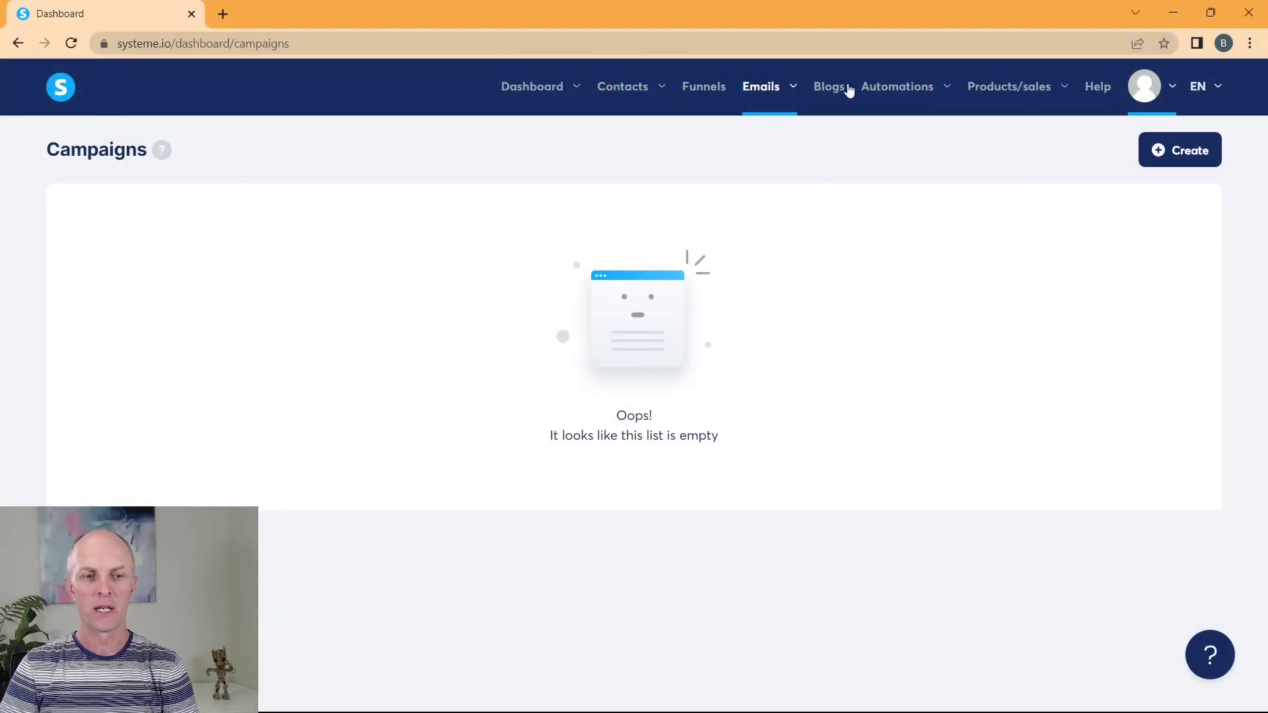
In account Settings > Mailing settings, review the sender email, sender name and test address, then save
left_click(1172, 87)
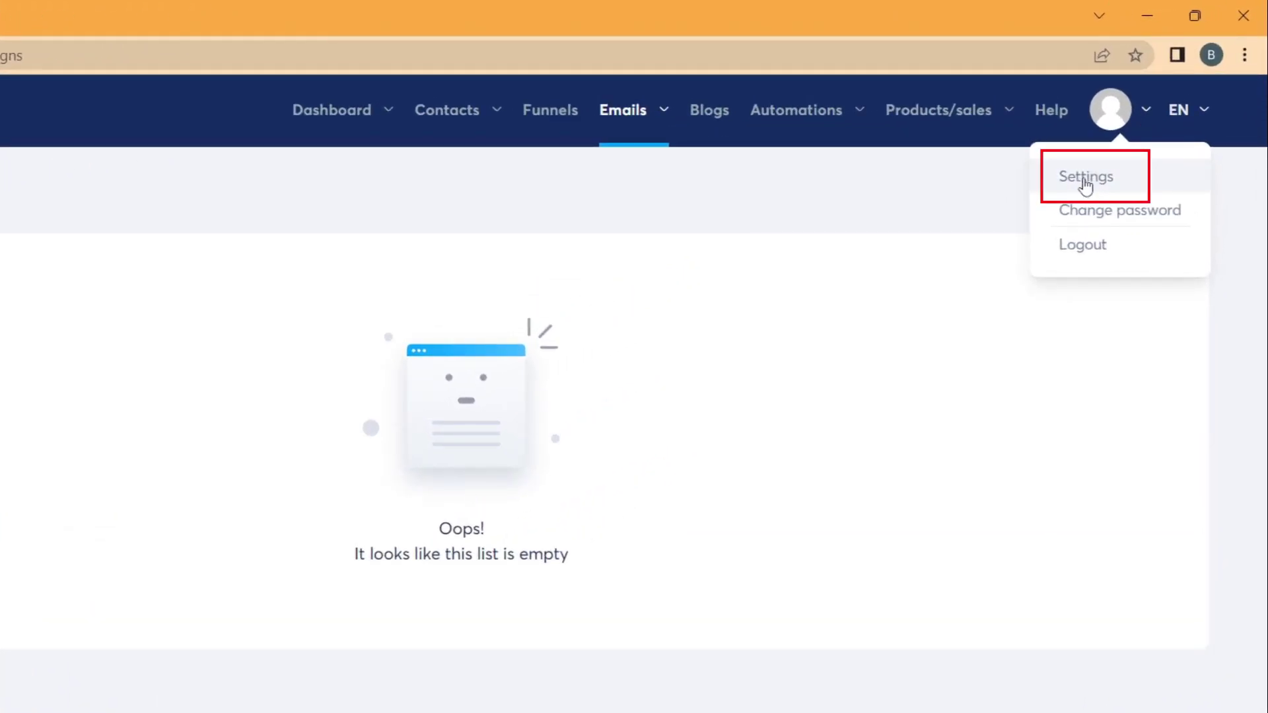
left_click(1085, 181)
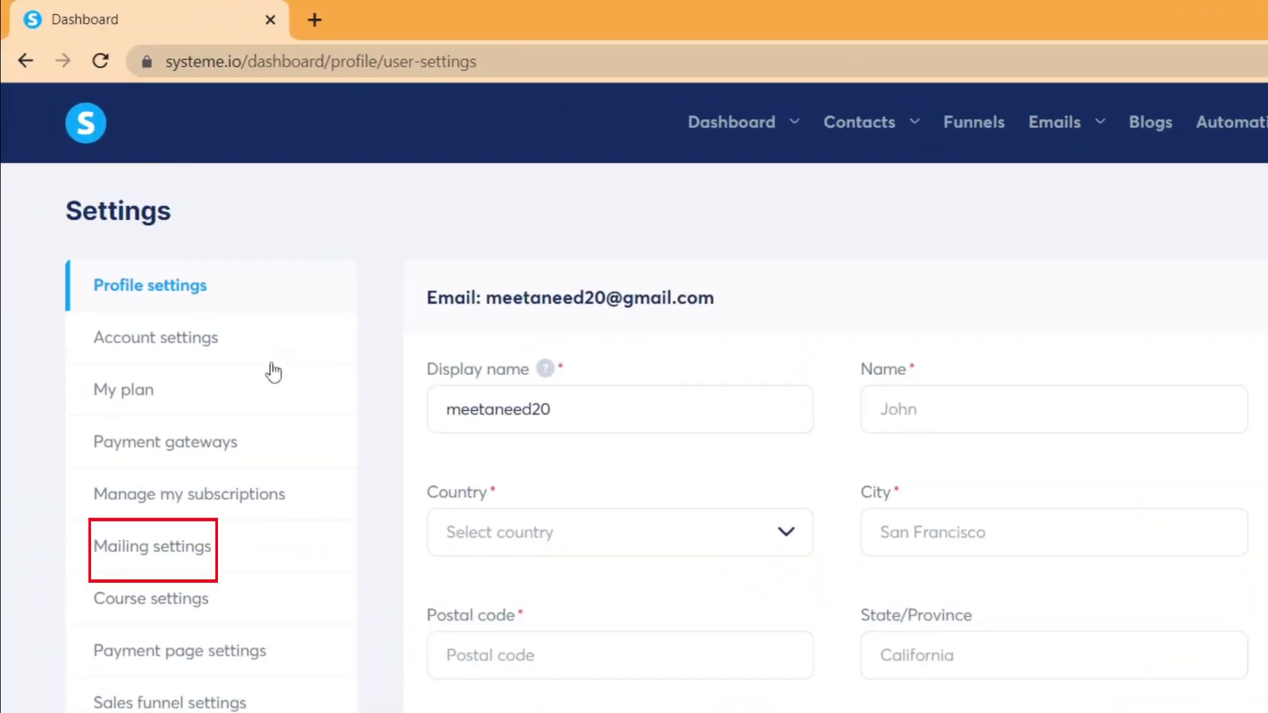
left_click(162, 553)
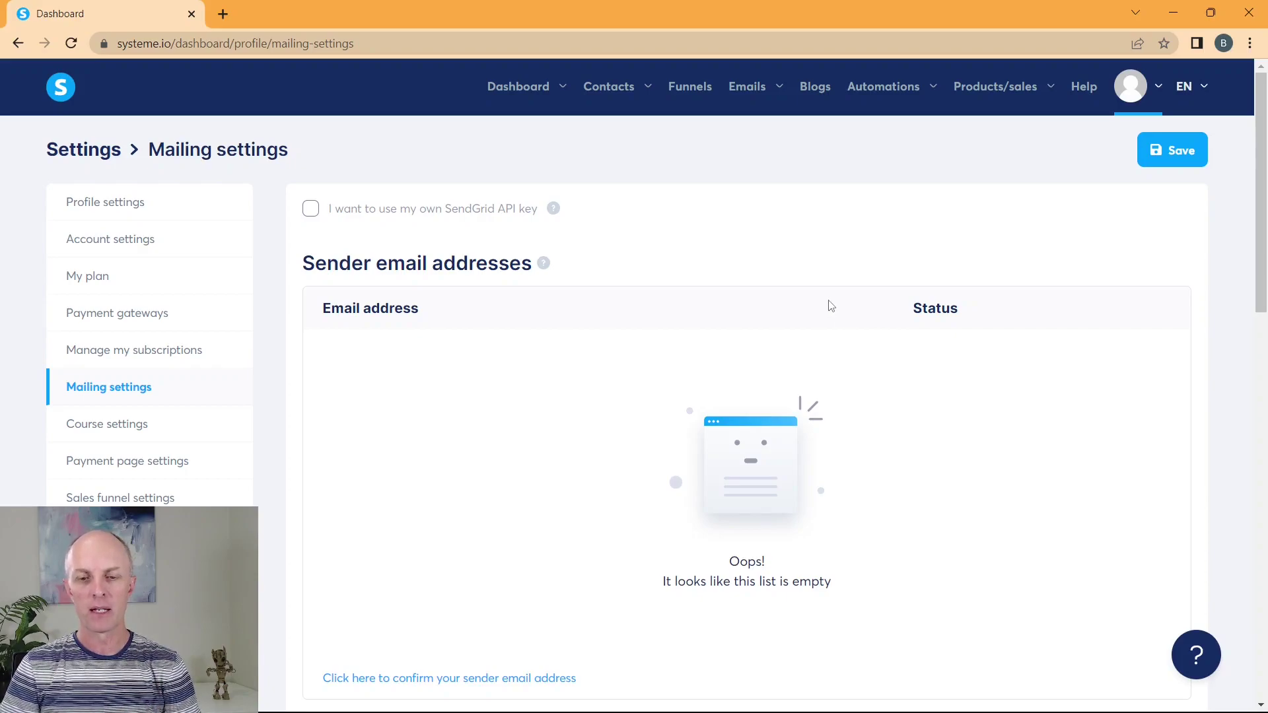
scroll(839, 275, "down", 1)
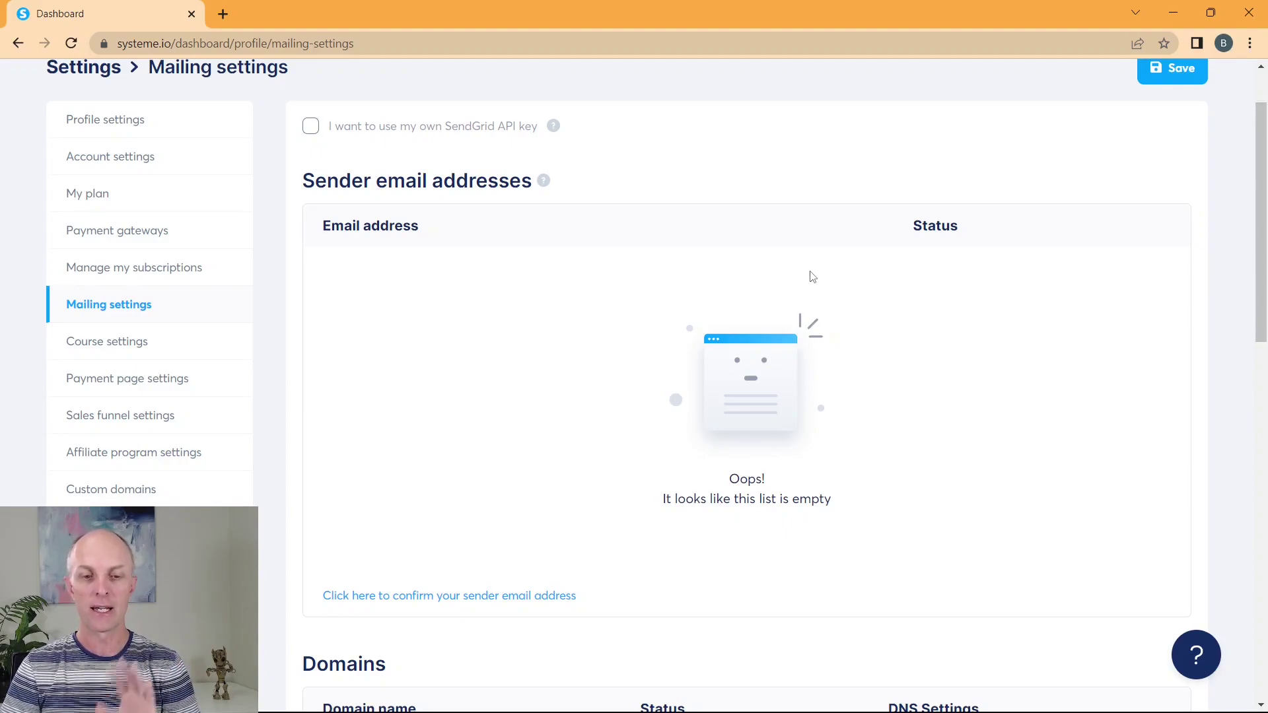
scroll(783, 245, "down", 2)
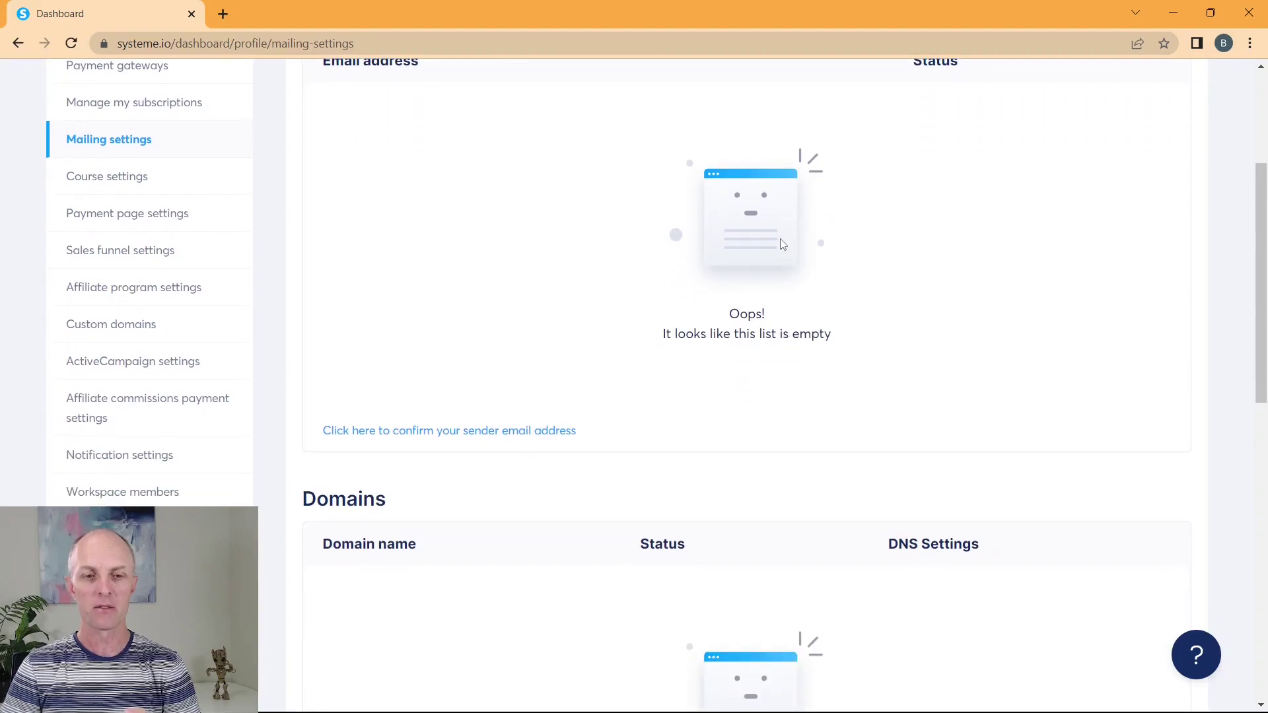
scroll(783, 245, "up", 1)
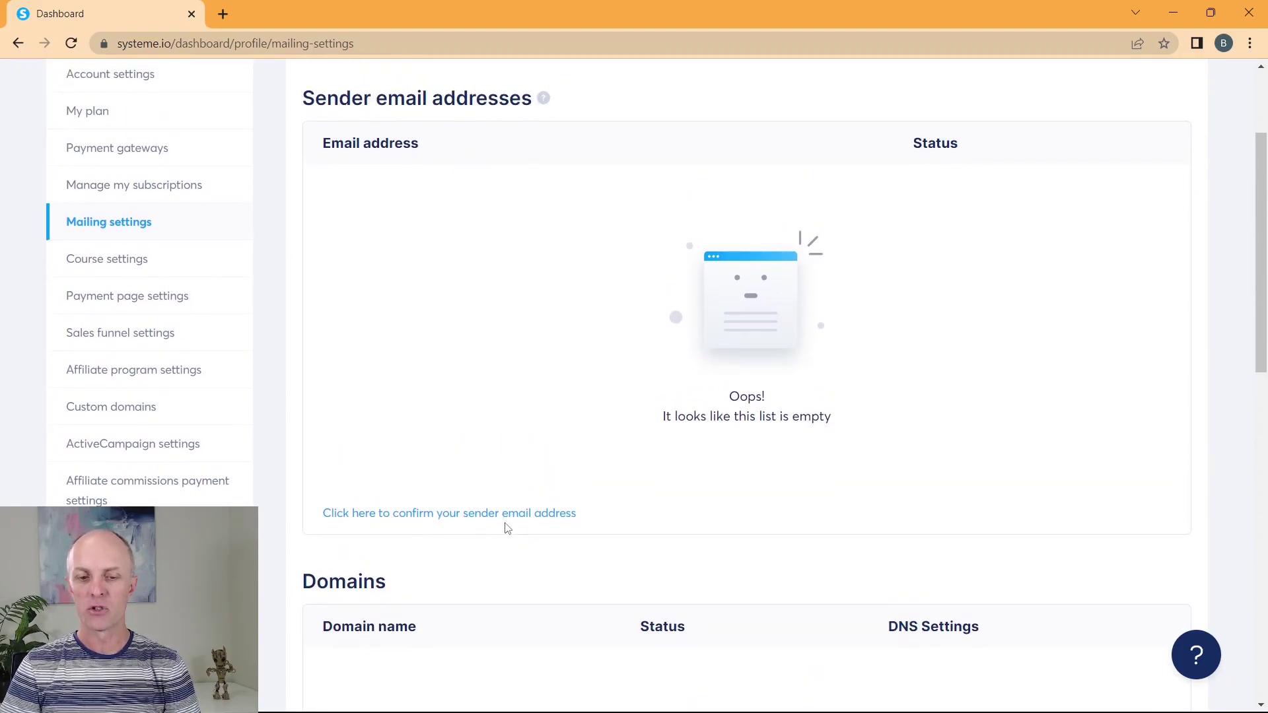
scroll(672, 427, "down", 1)
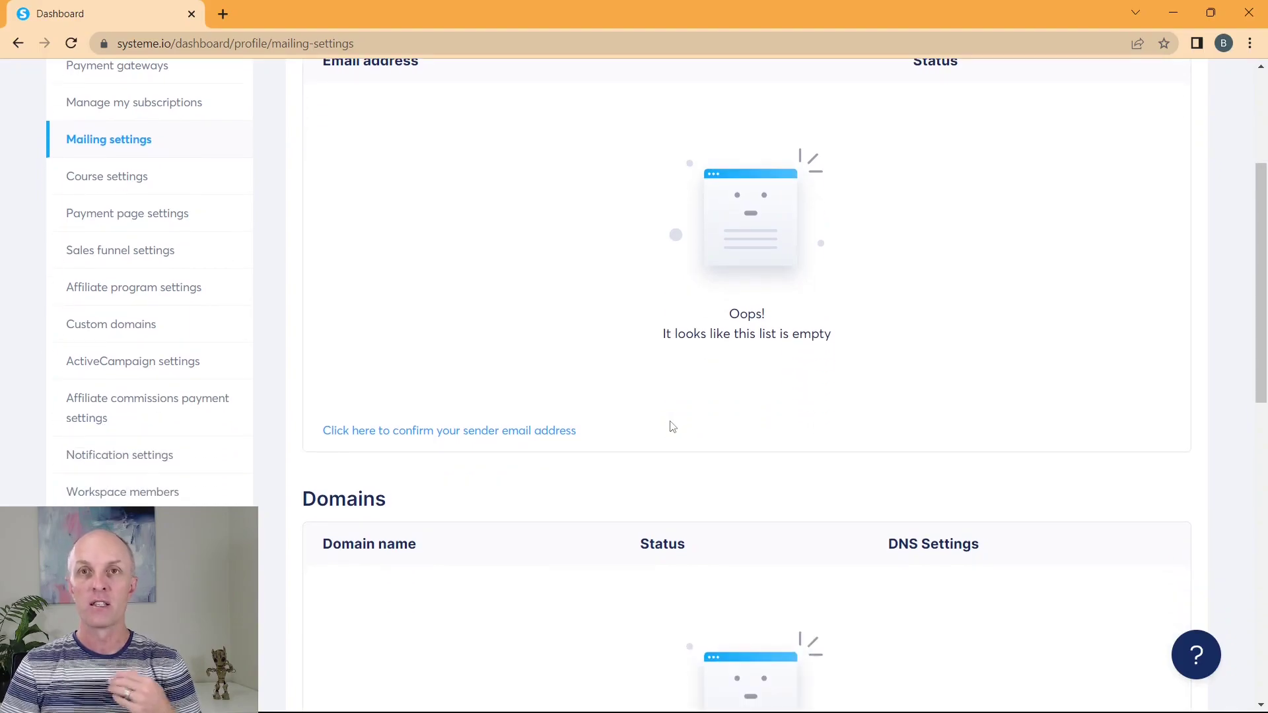
scroll(672, 427, "down", 1)
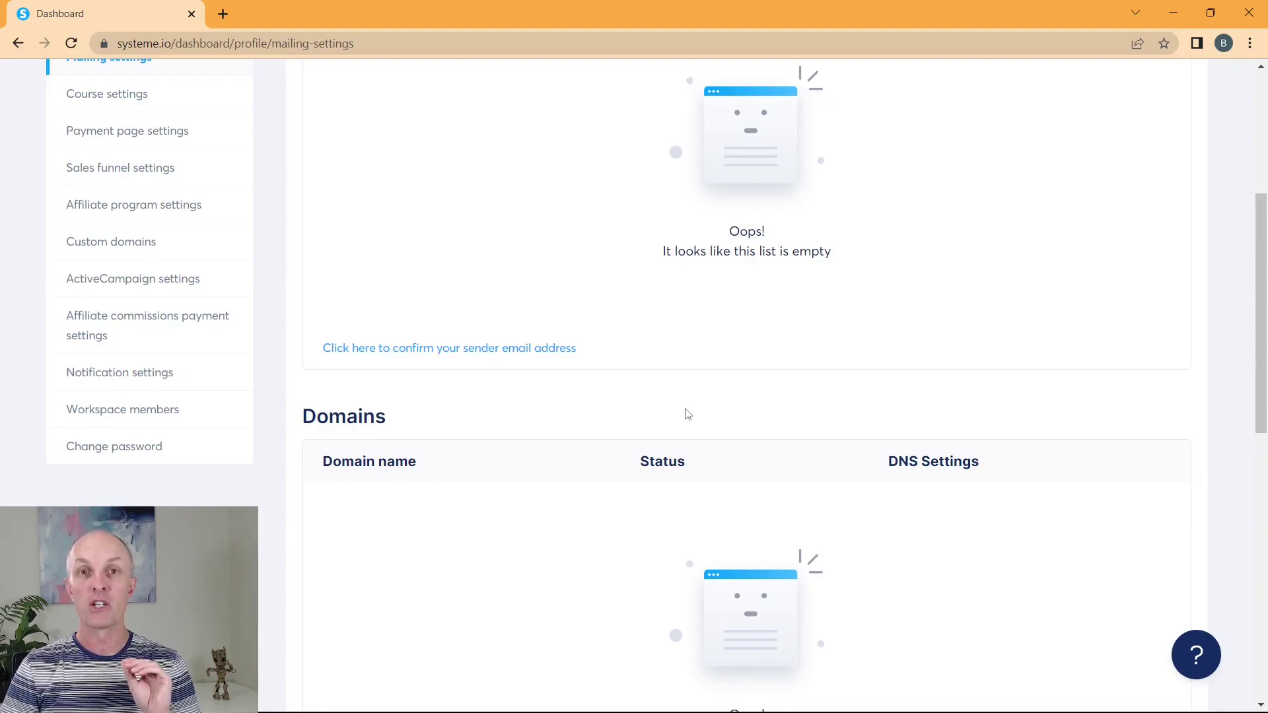
scroll(579, 392, "down", 4)
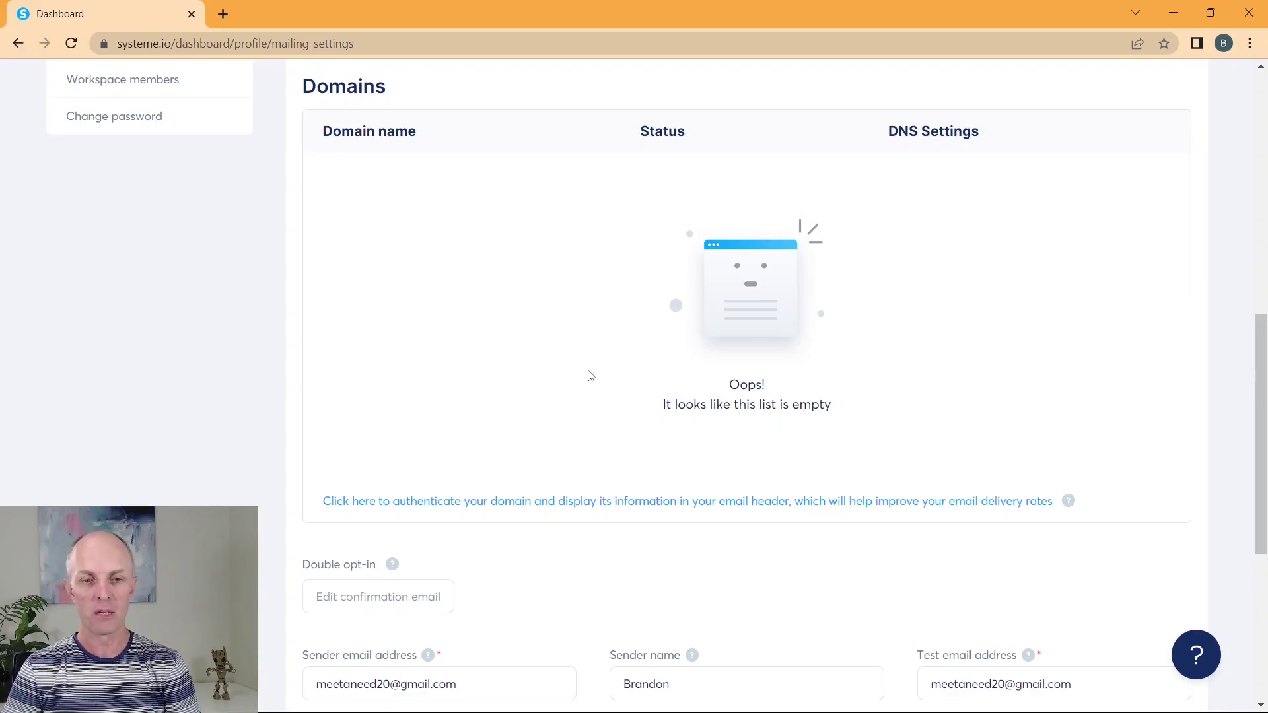
scroll(591, 375, "down", 3)
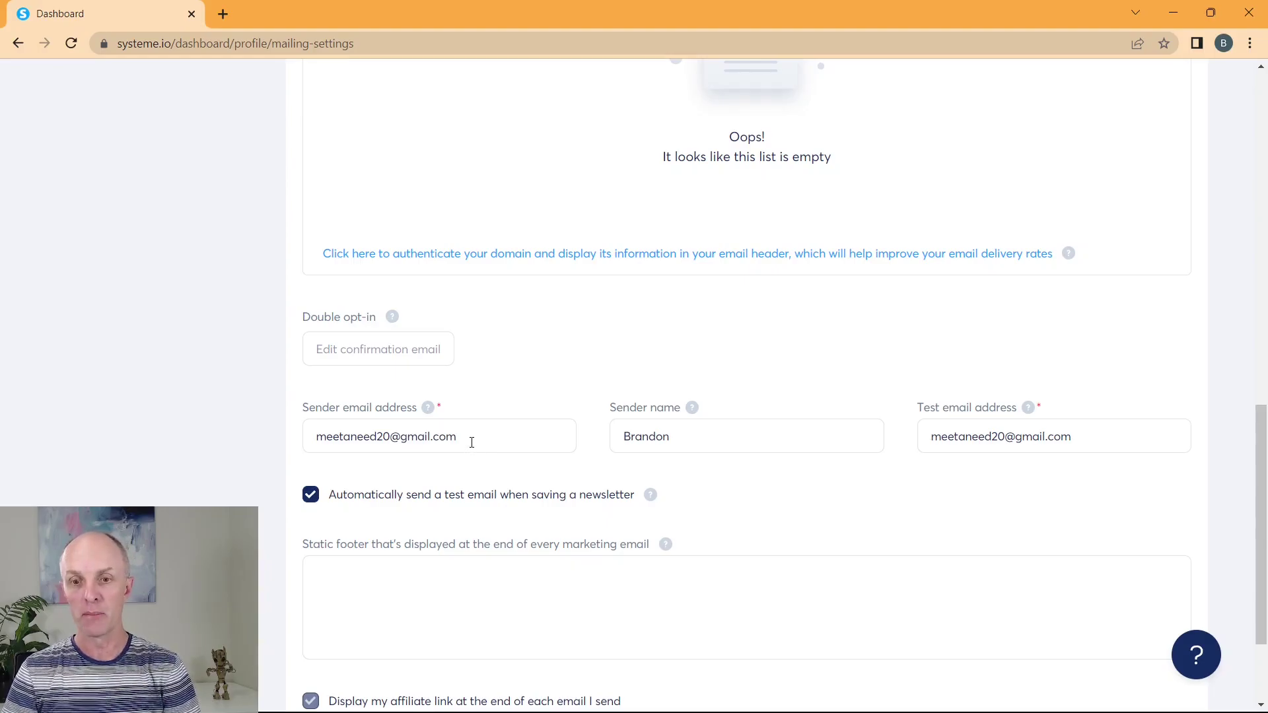
scroll(726, 385, "up", 6)
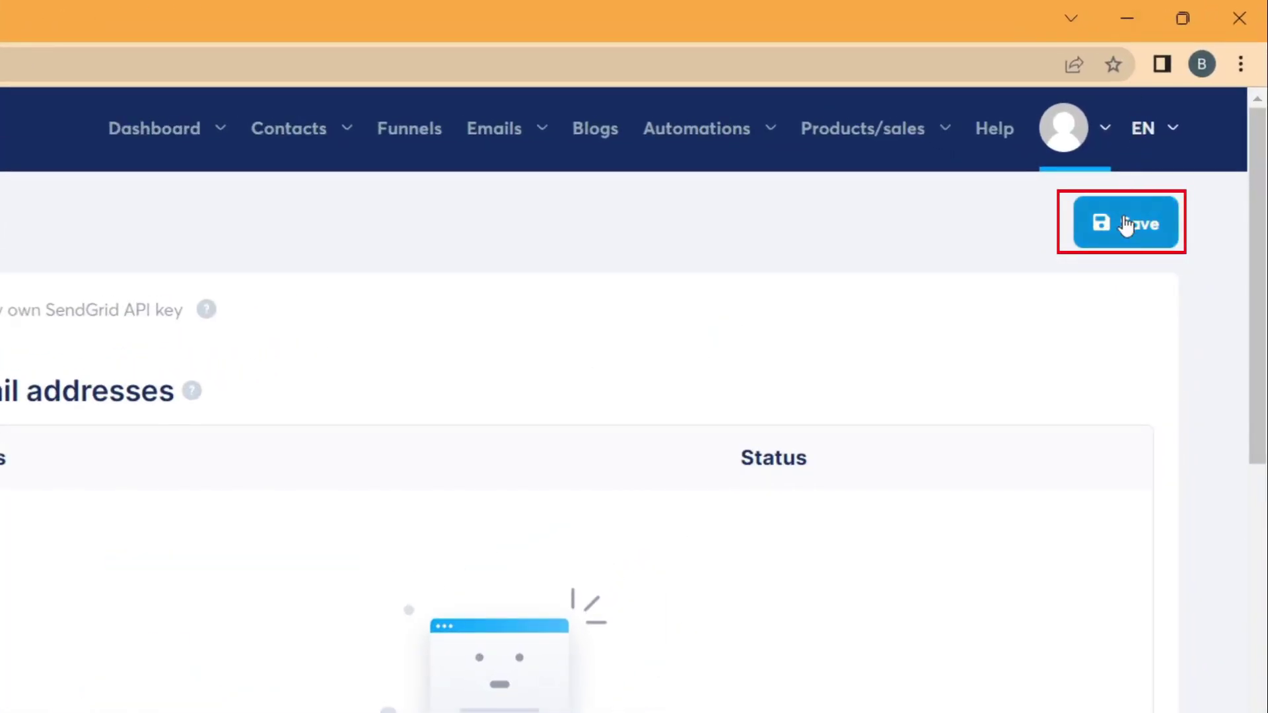
left_click(1128, 222)
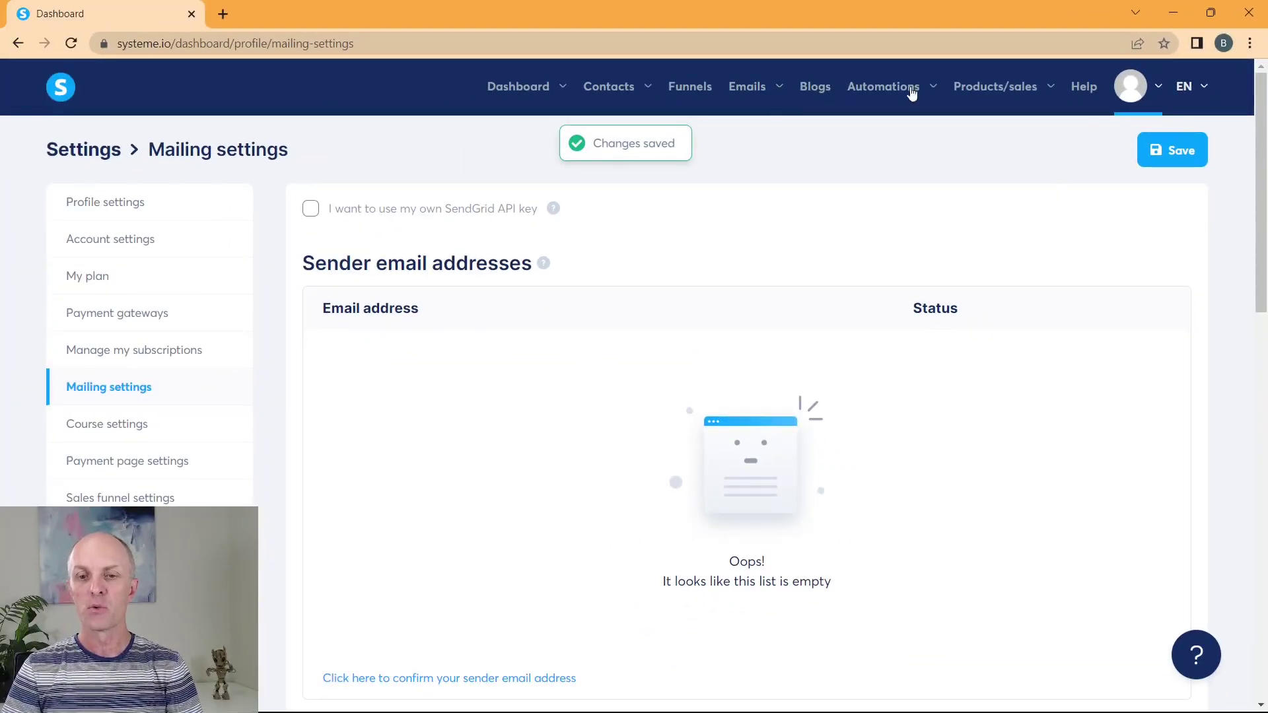
Browse the empty Campaigns list, then the empty Newsletters list under Emails
mouse_move(753, 93)
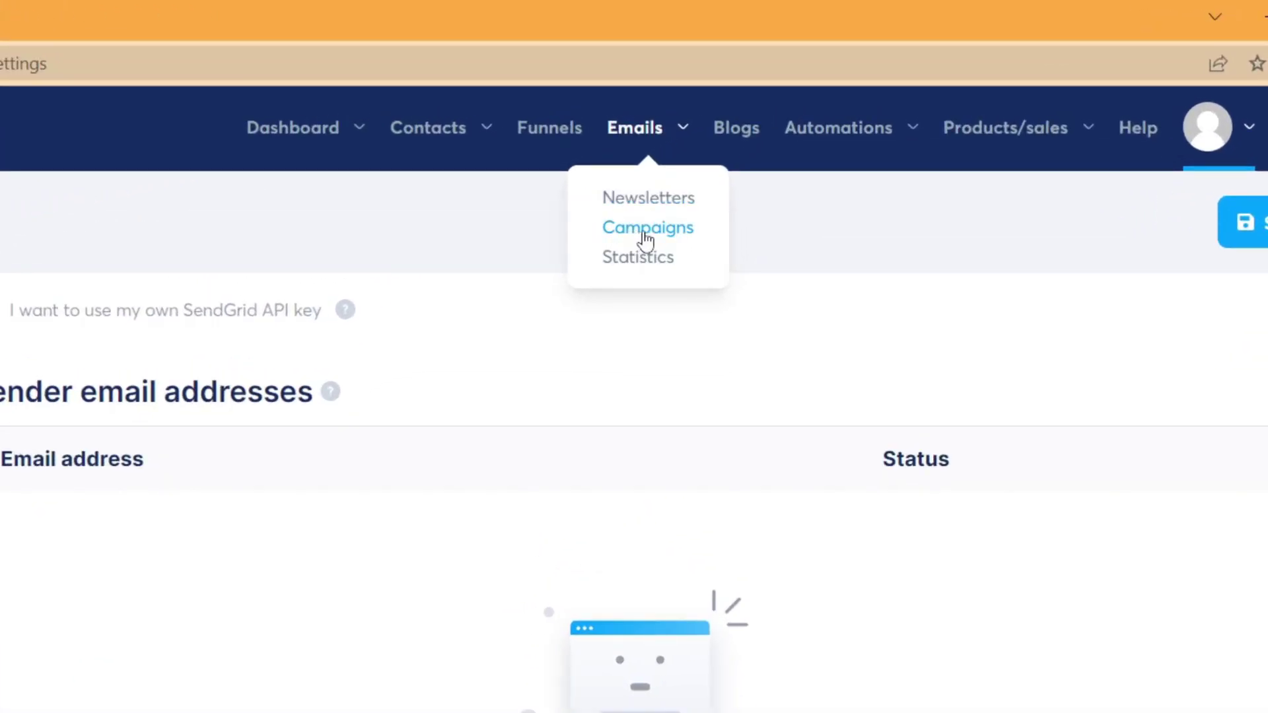
left_click(646, 238)
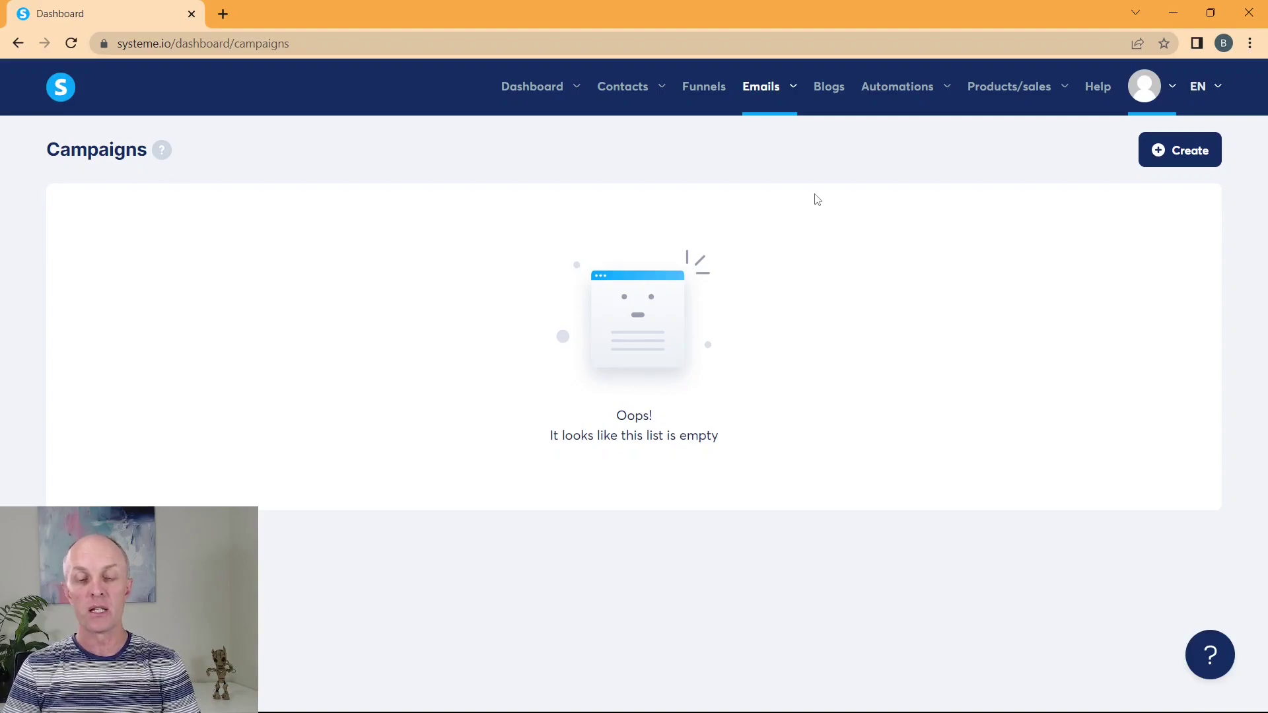
mouse_move(756, 94)
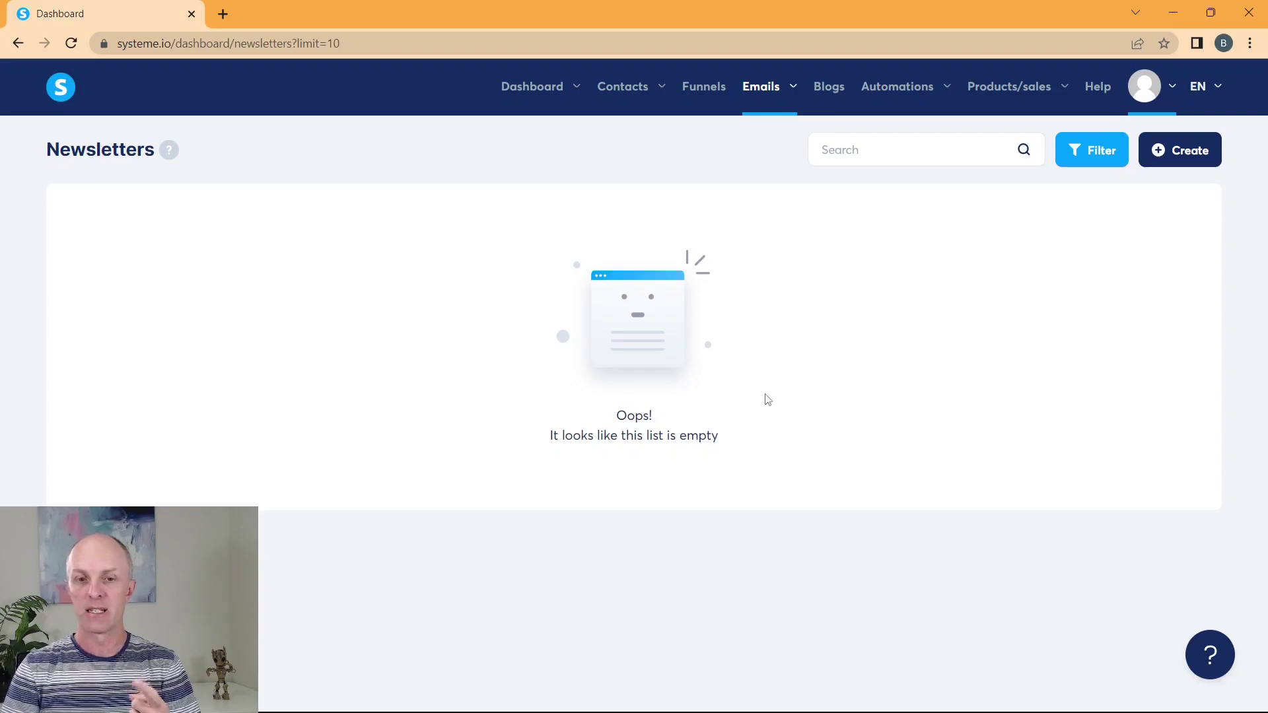
mouse_move(772, 93)
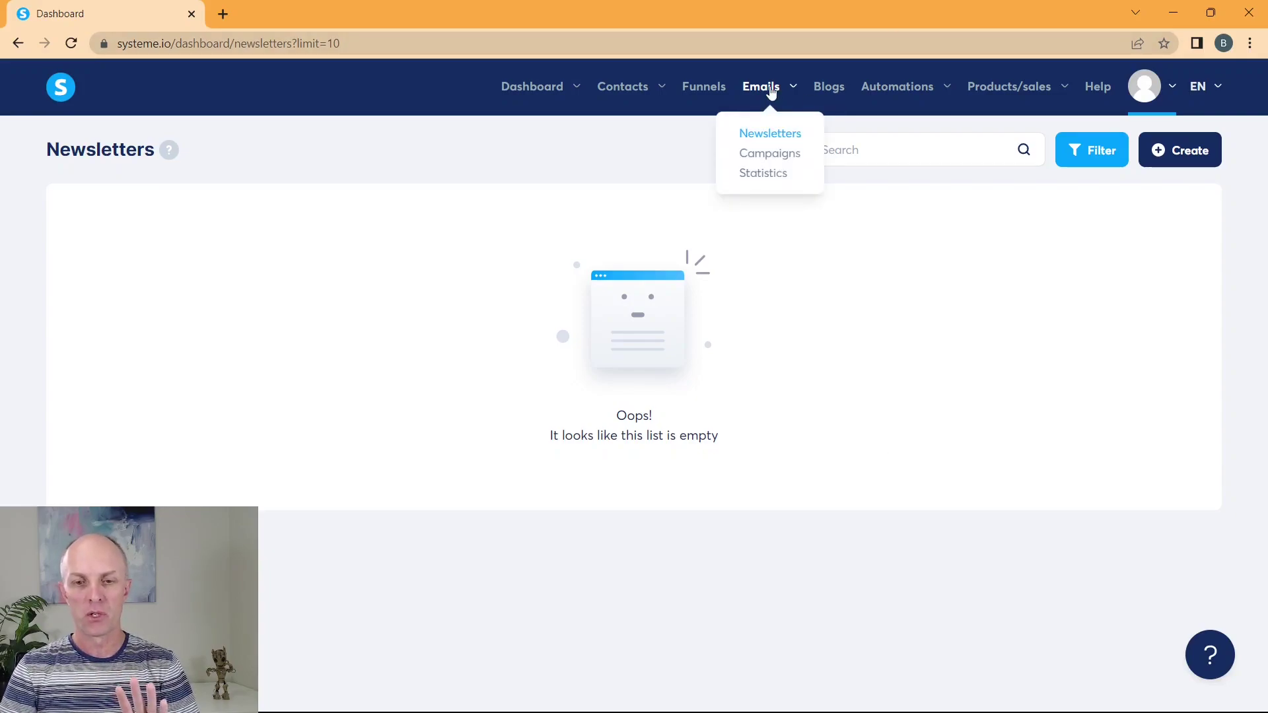
Create a campaign named 'Test' with an empty description and open it
left_click(775, 160)
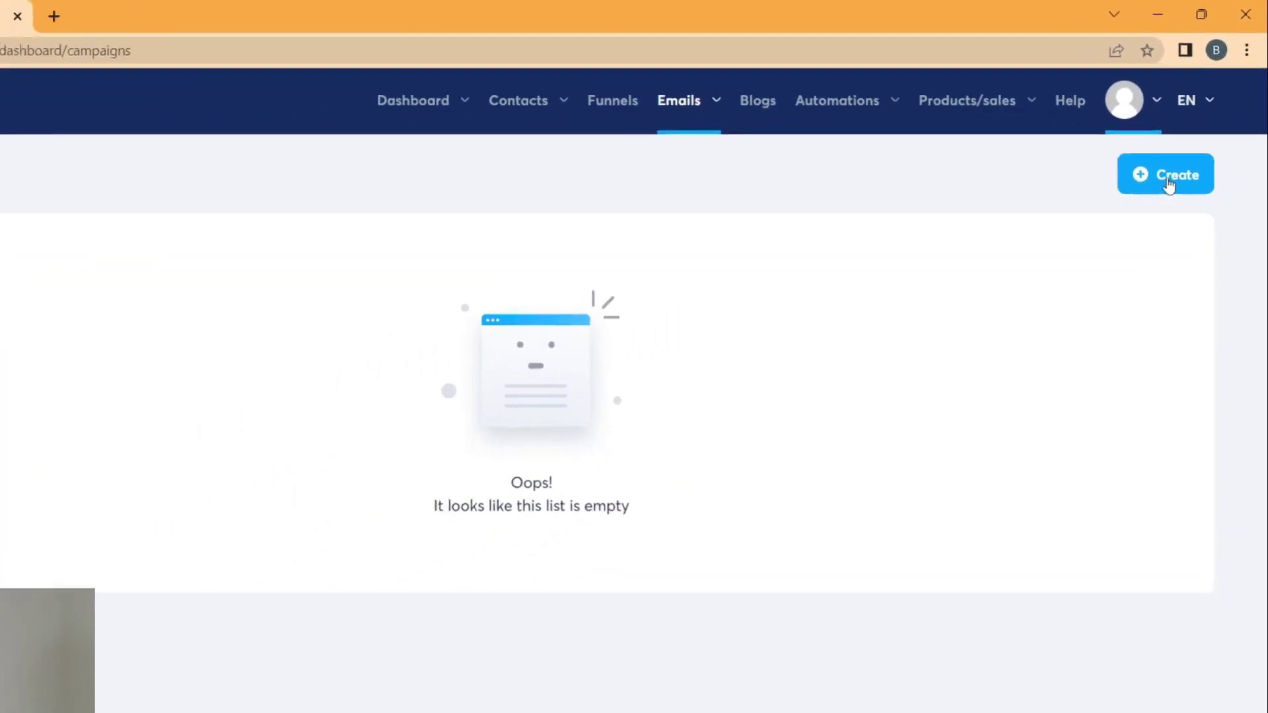
left_click(1169, 176)
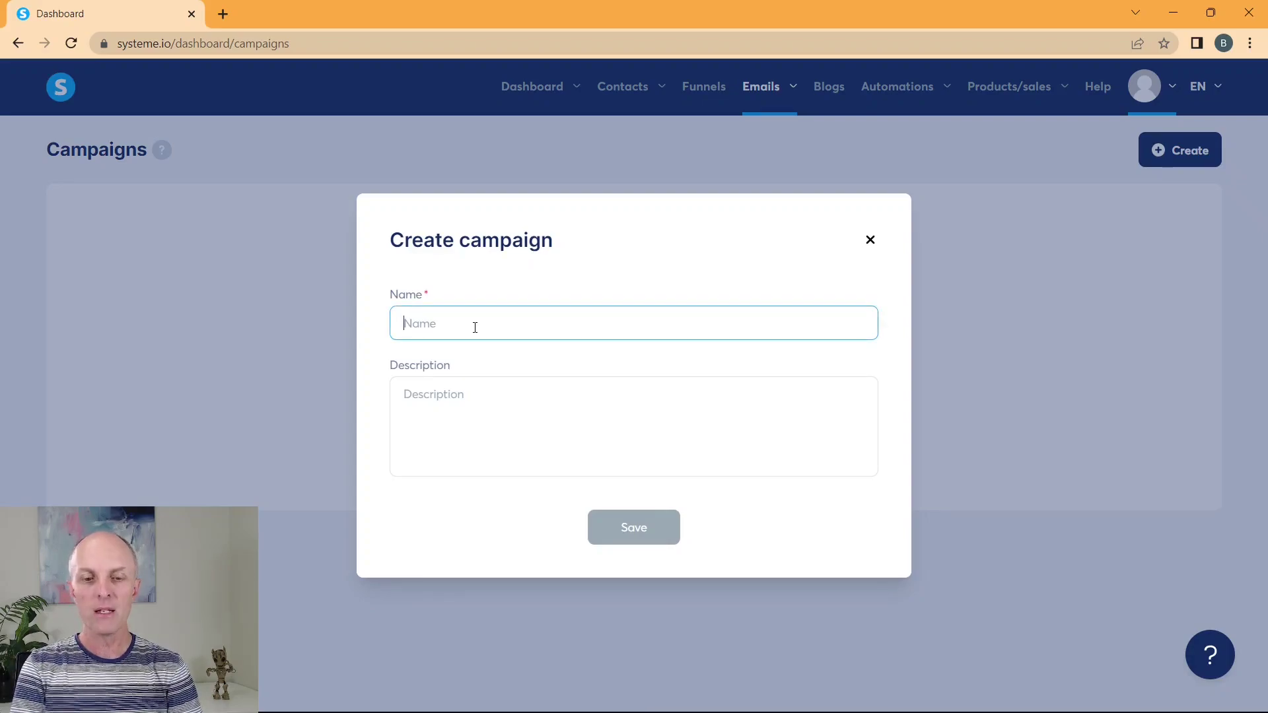
type("Test")
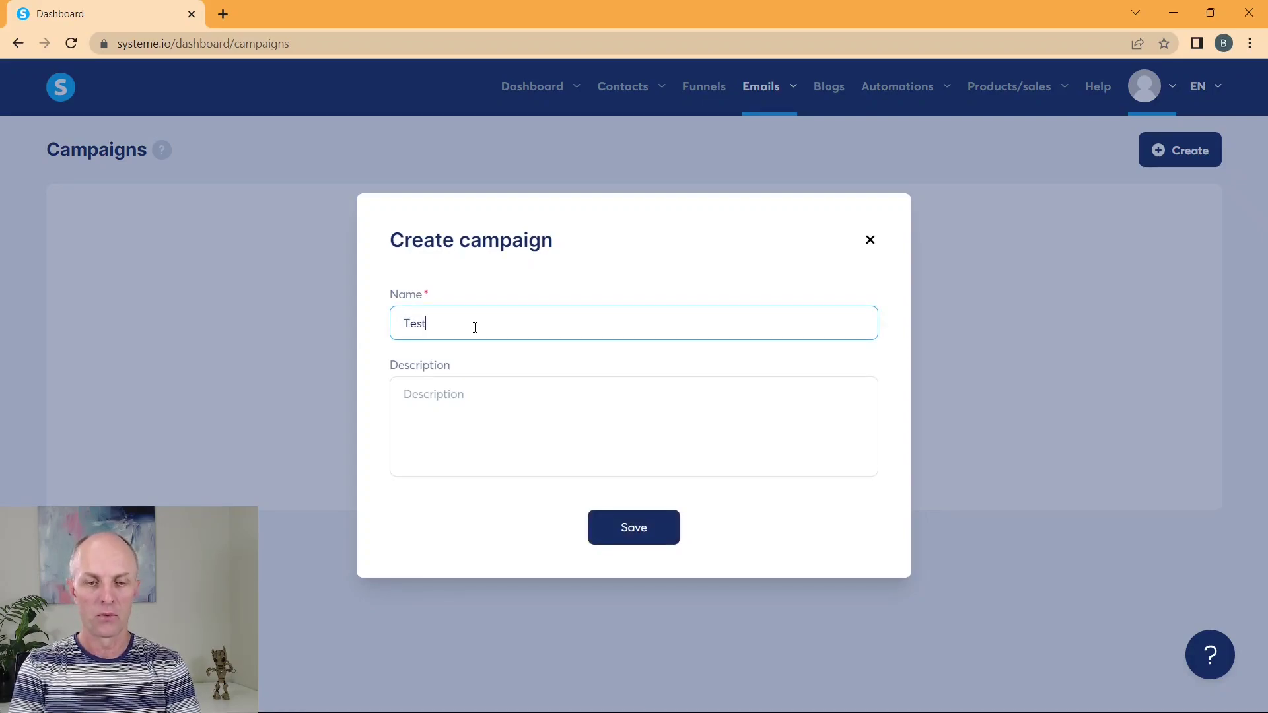
left_click(508, 399)
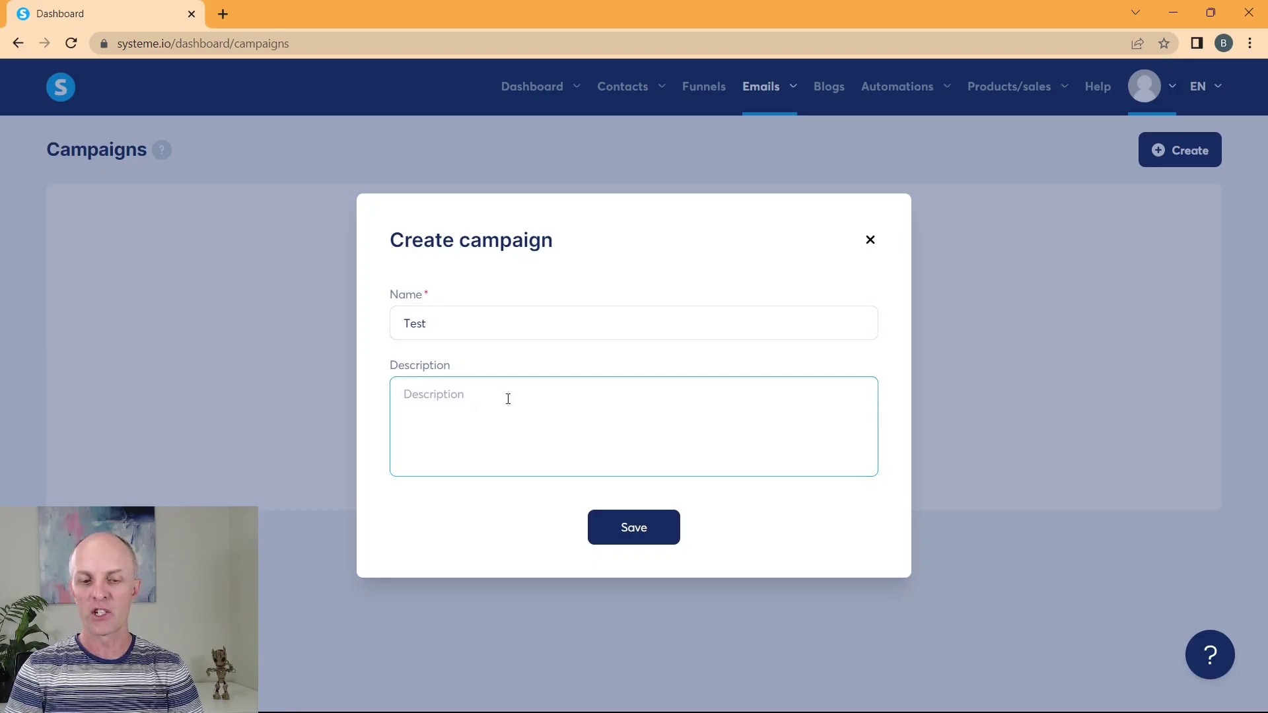
left_click(638, 533)
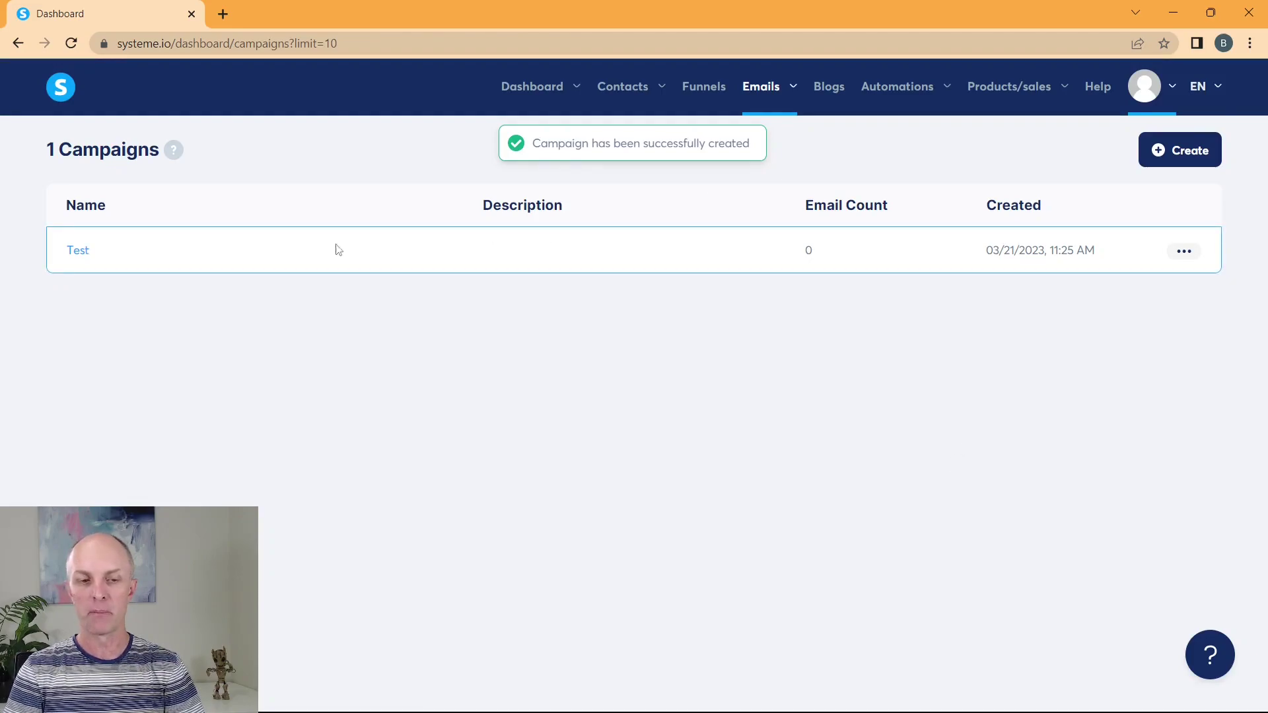
left_click(78, 258)
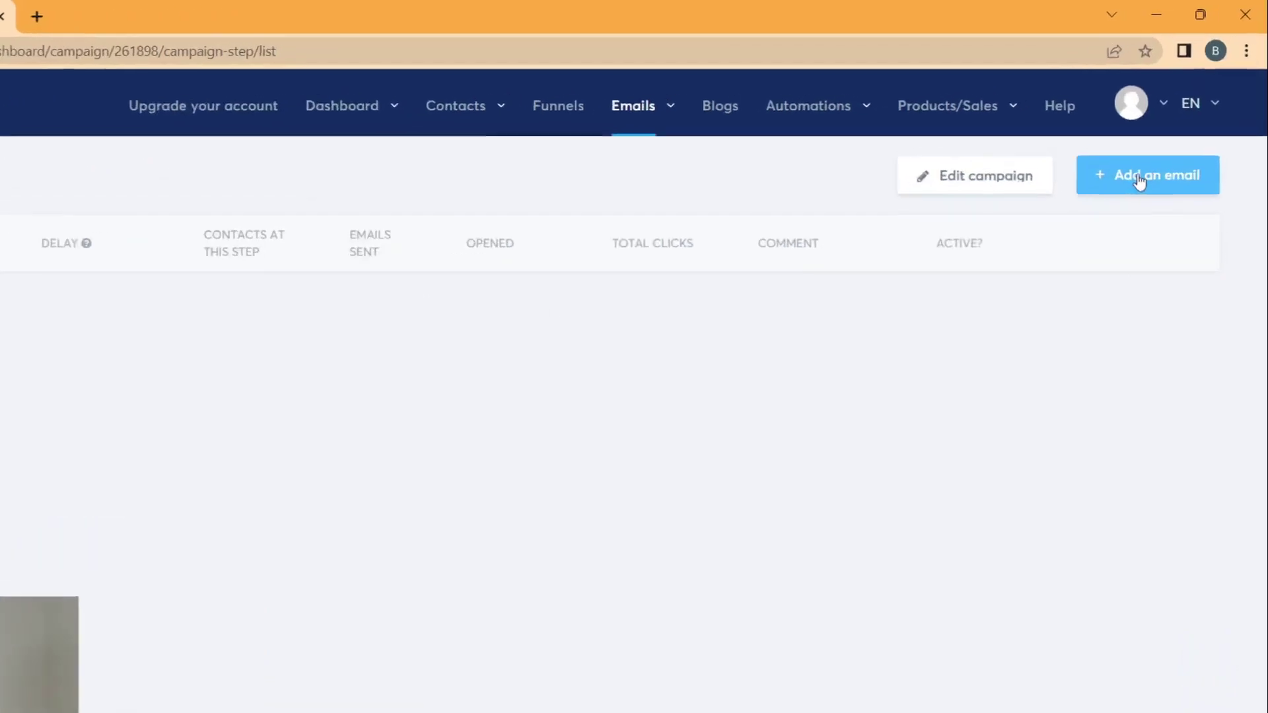
Add a Classic editor email titled 'Welcome to my channel' to the Test campaign and open it
left_click(1161, 158)
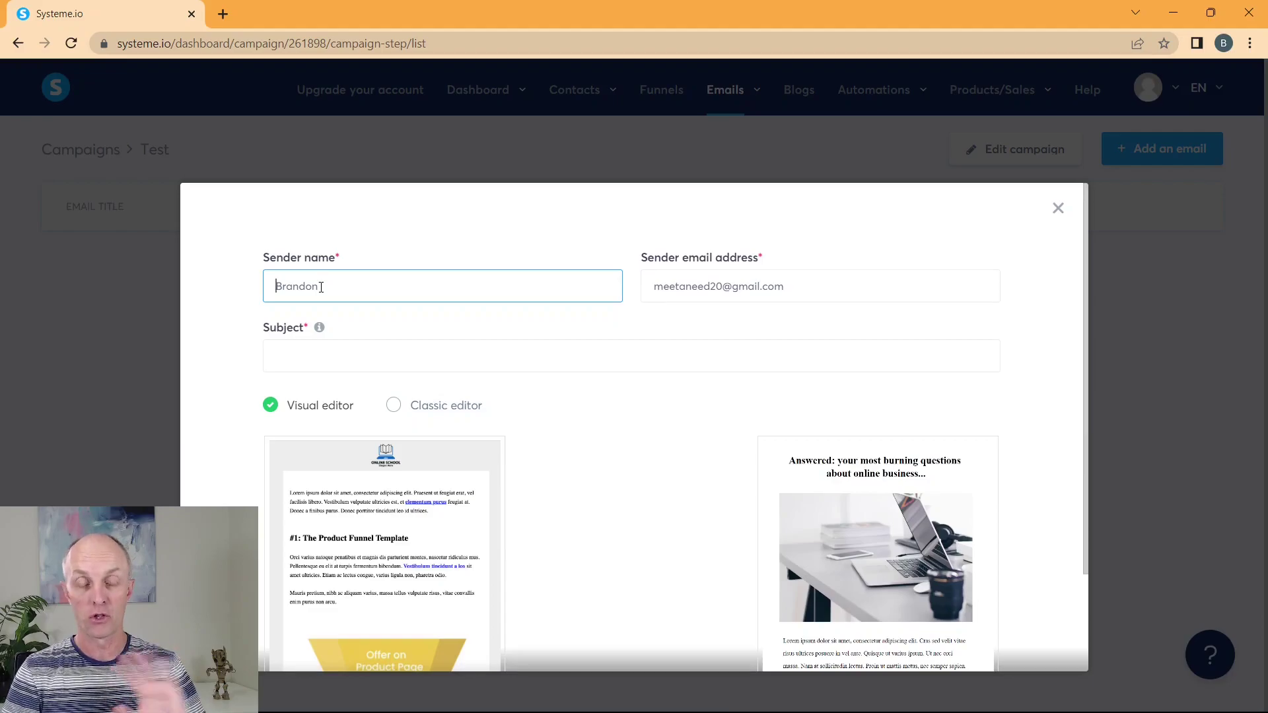
key("Tab")
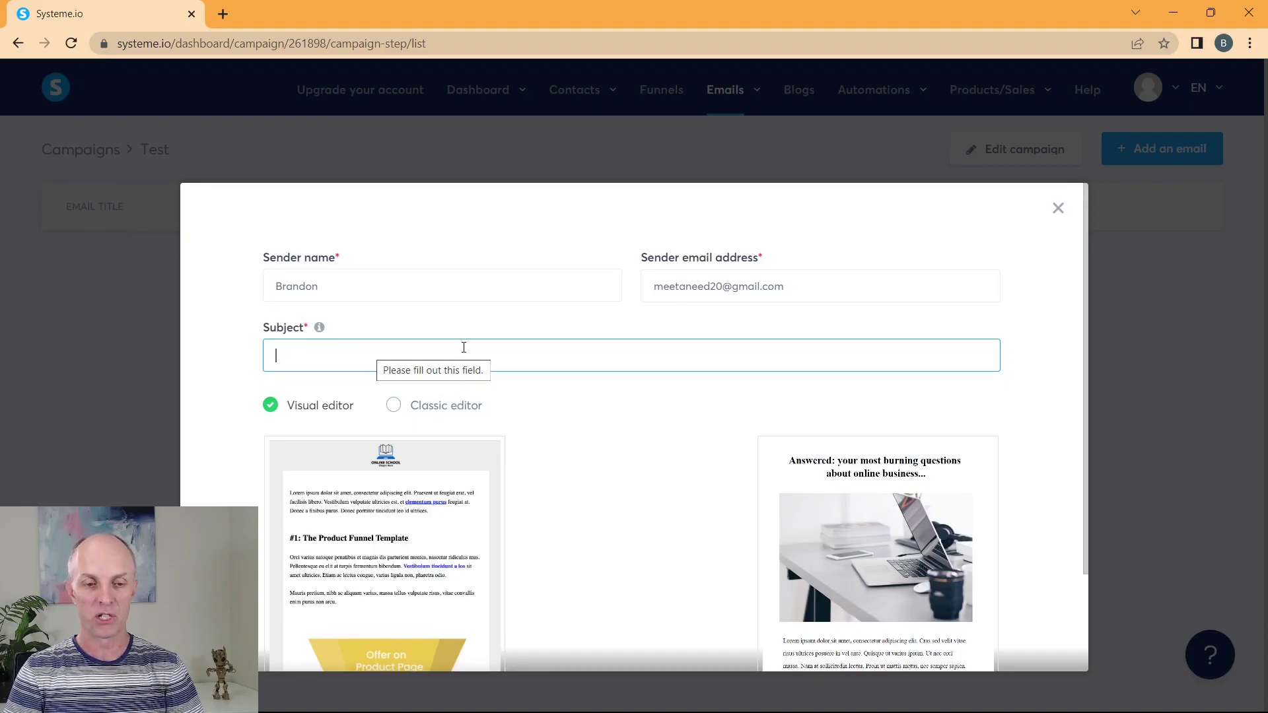
type("Welcome to my channel")
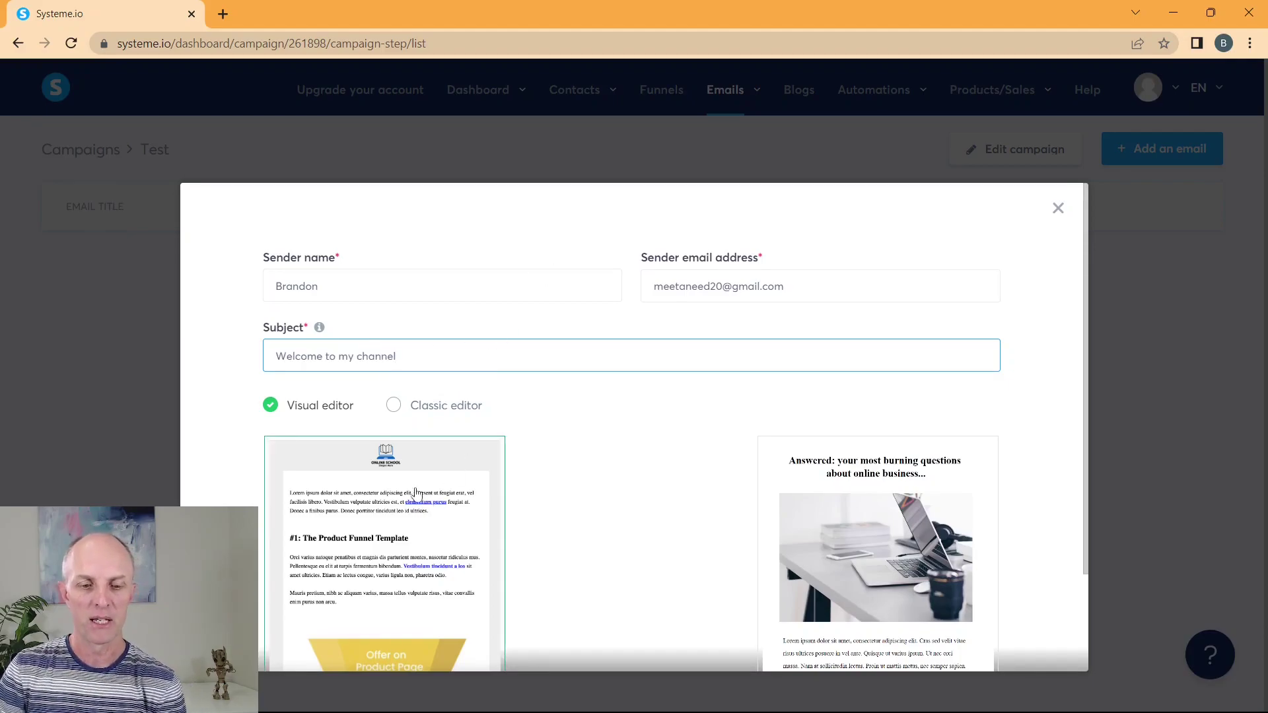
scroll(528, 415, "down", 1)
scroll(528, 415, "down", 1)
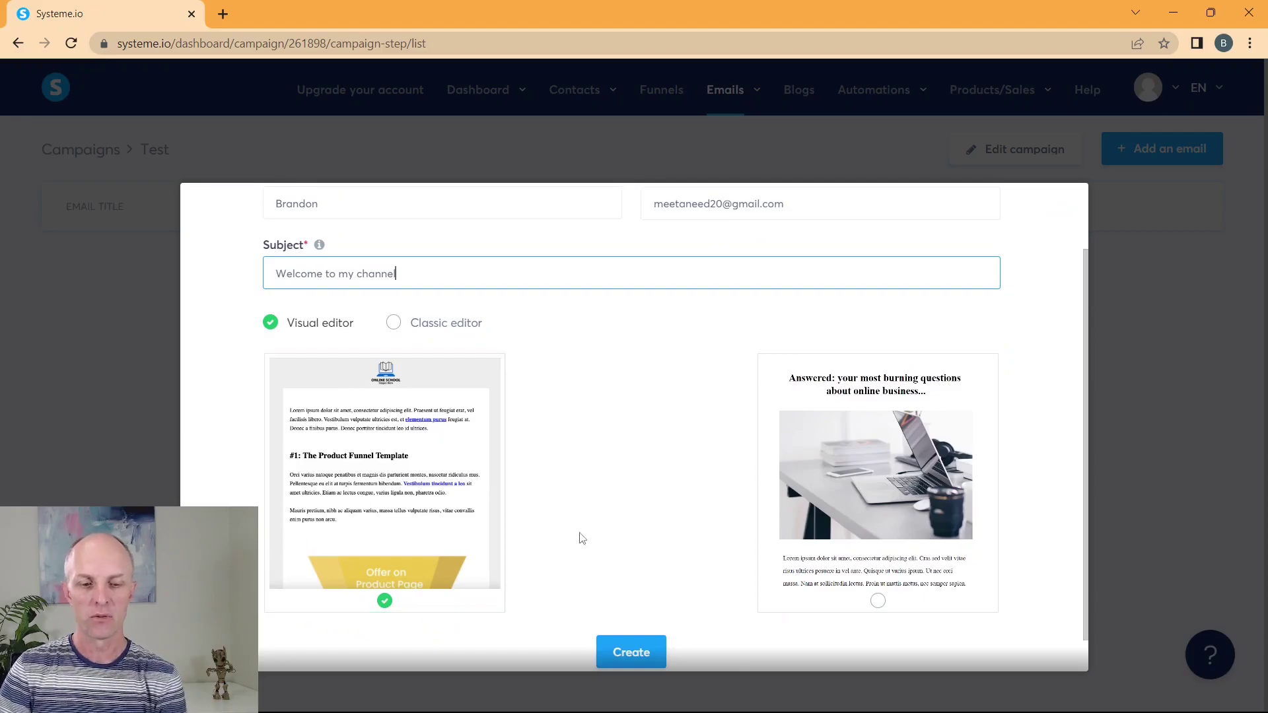
left_click(394, 328)
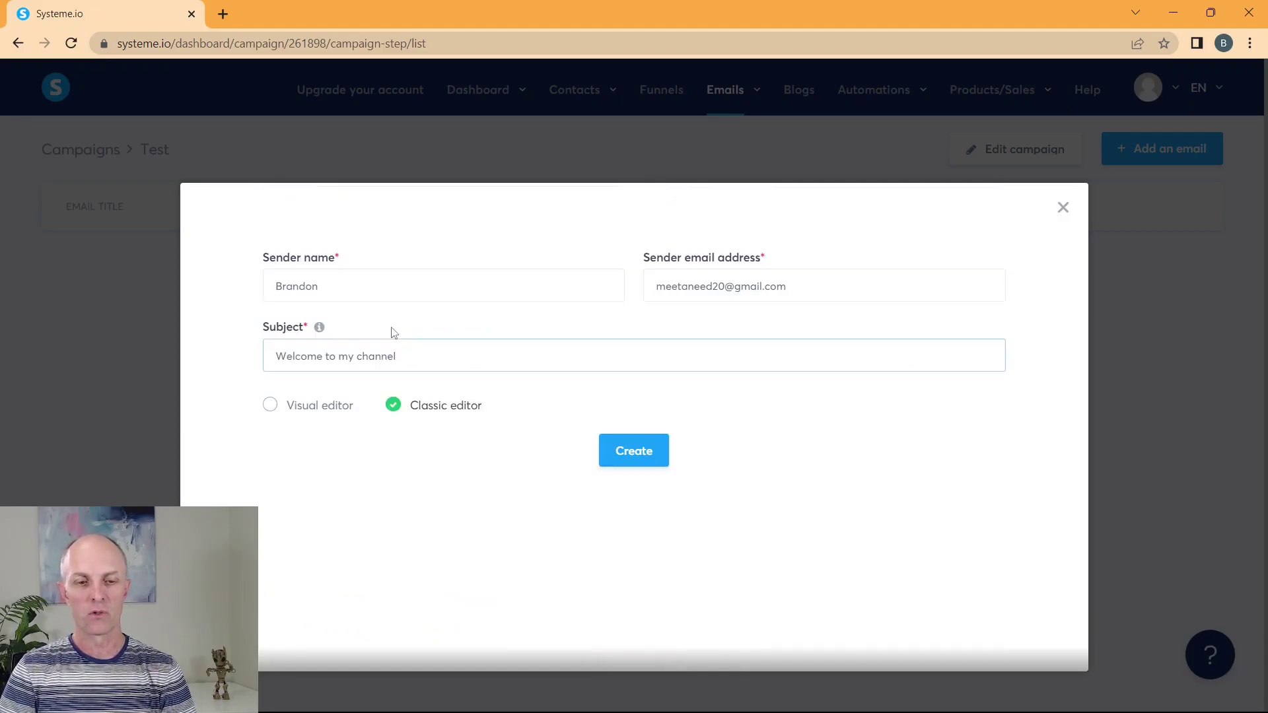
left_click(608, 456)
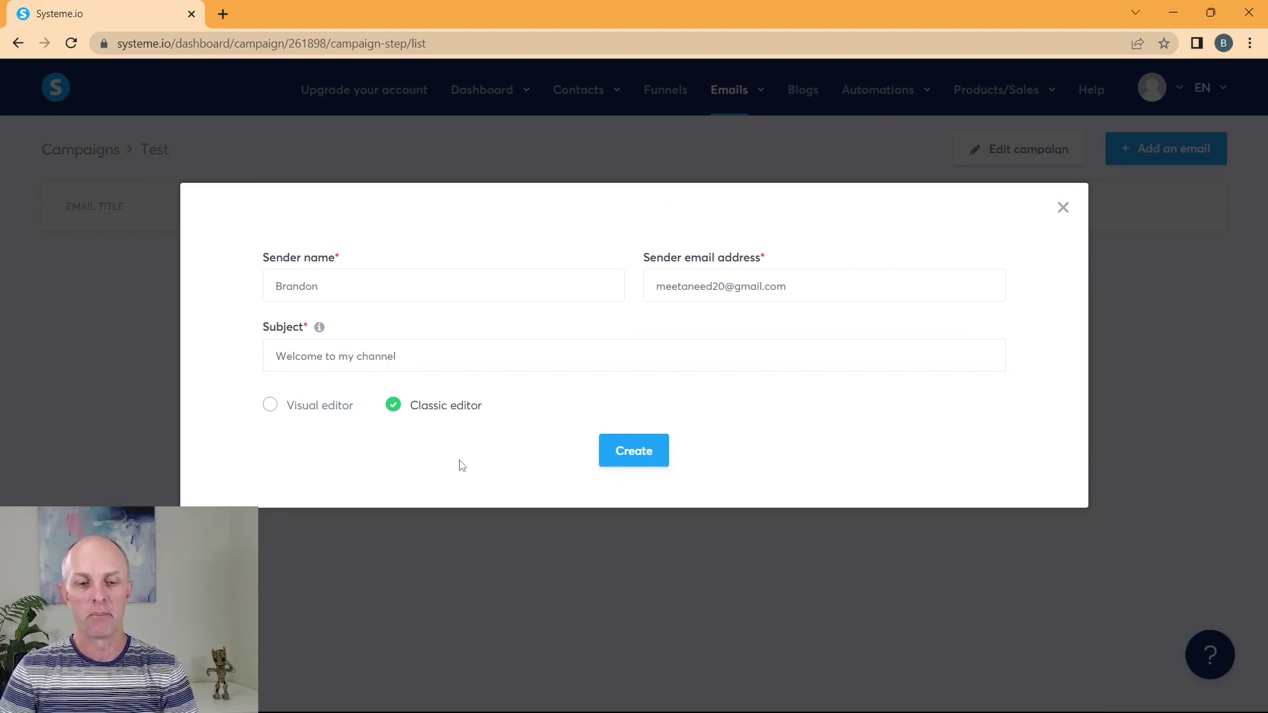
left_click(631, 461)
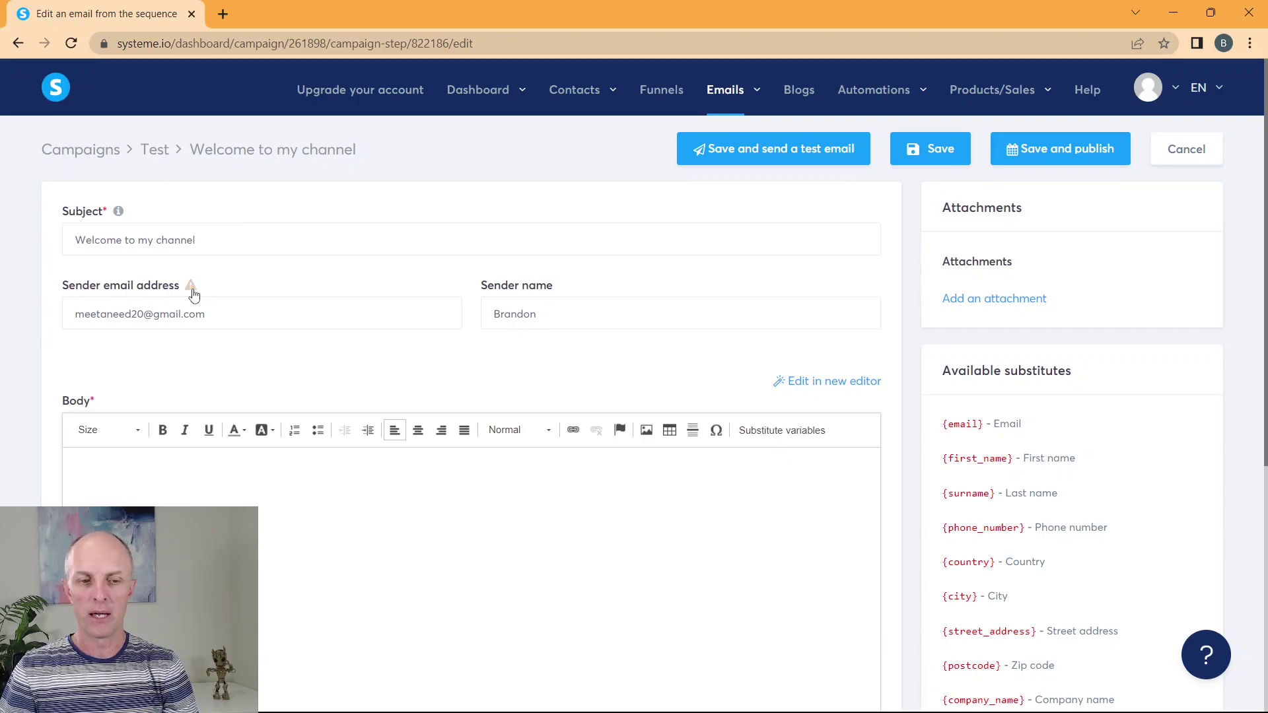
mouse_move(194, 295)
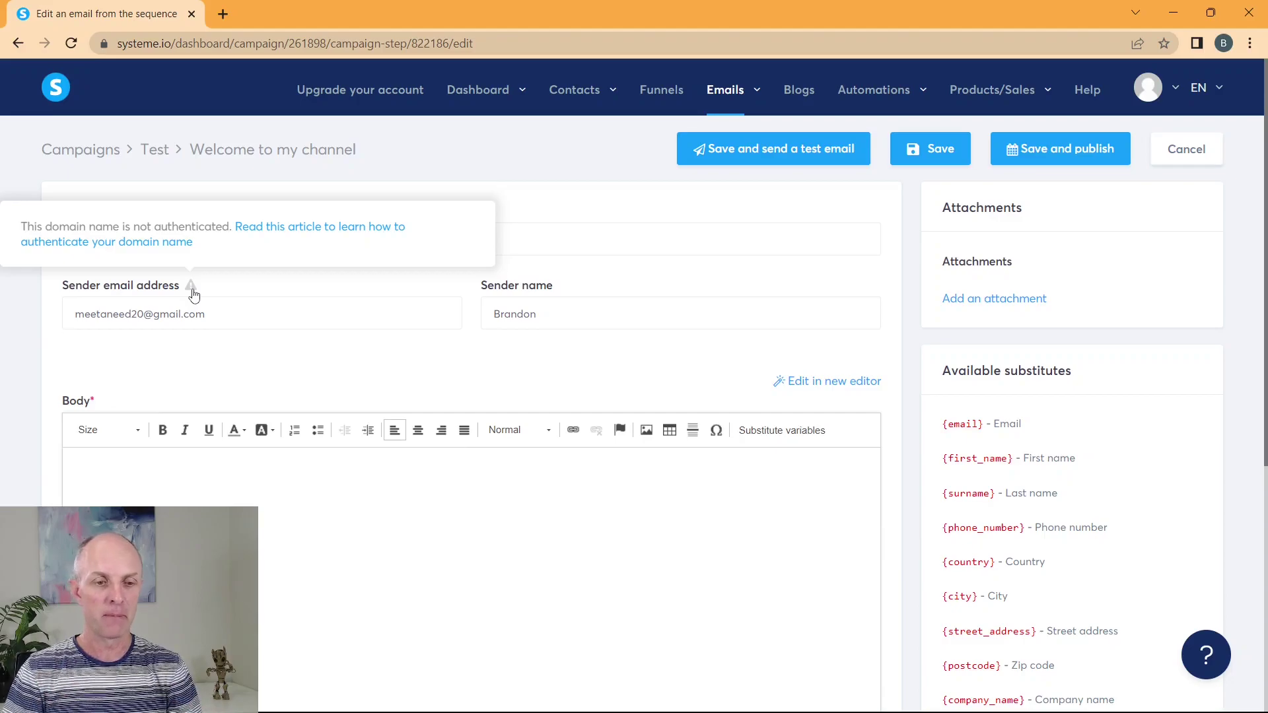
left_click(254, 315)
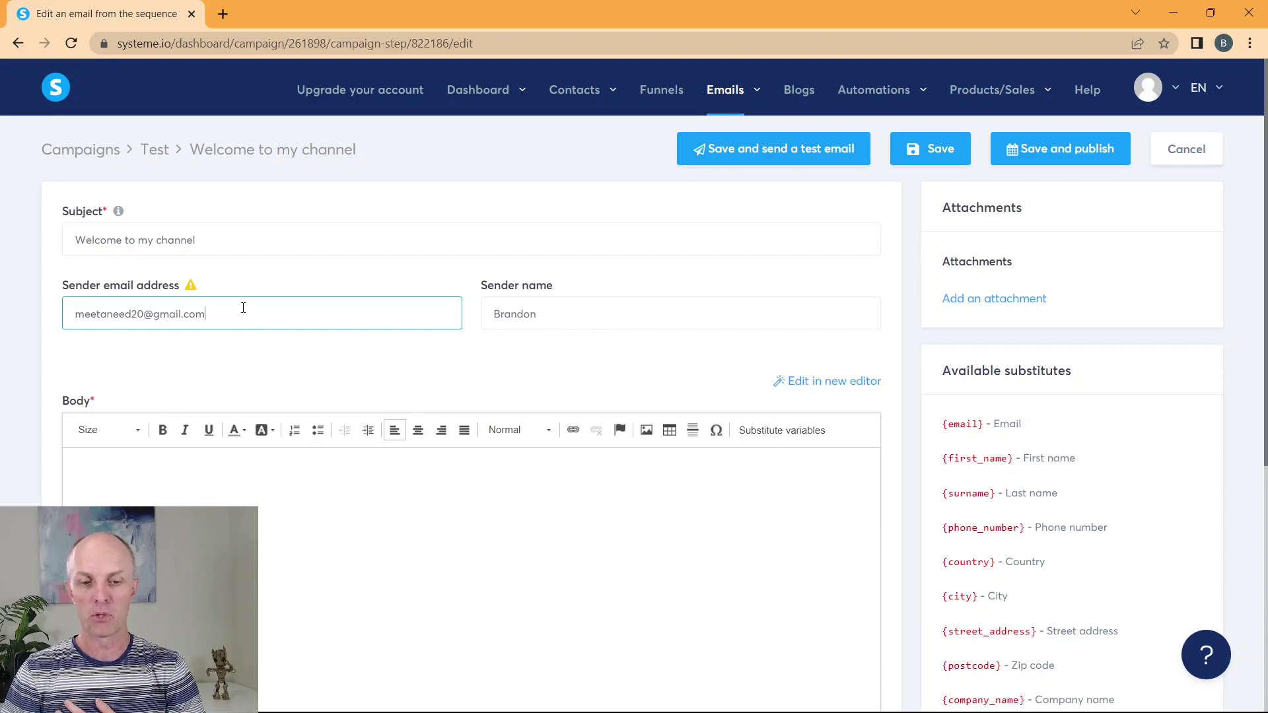
left_click(185, 502)
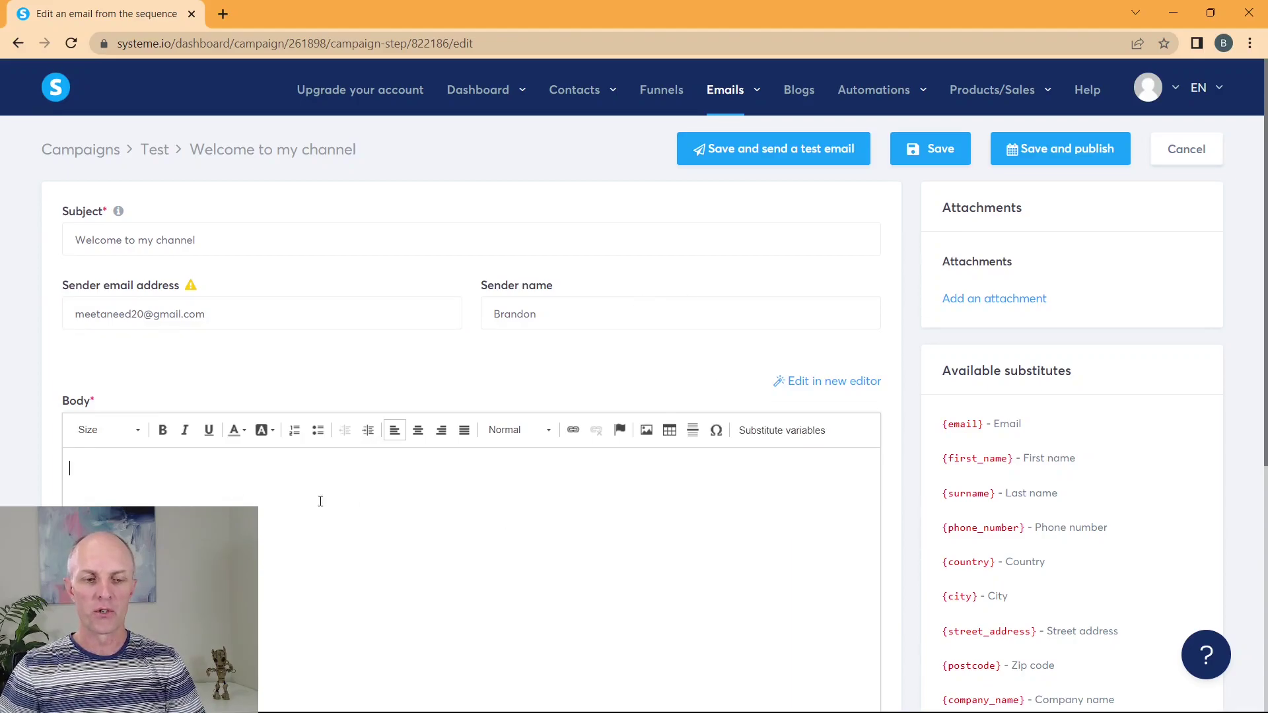
Paste the '5 Steps to Achieve Financial Freedom' text into Body and insert the First name variable after 'Hi'
key("ctrl+v")
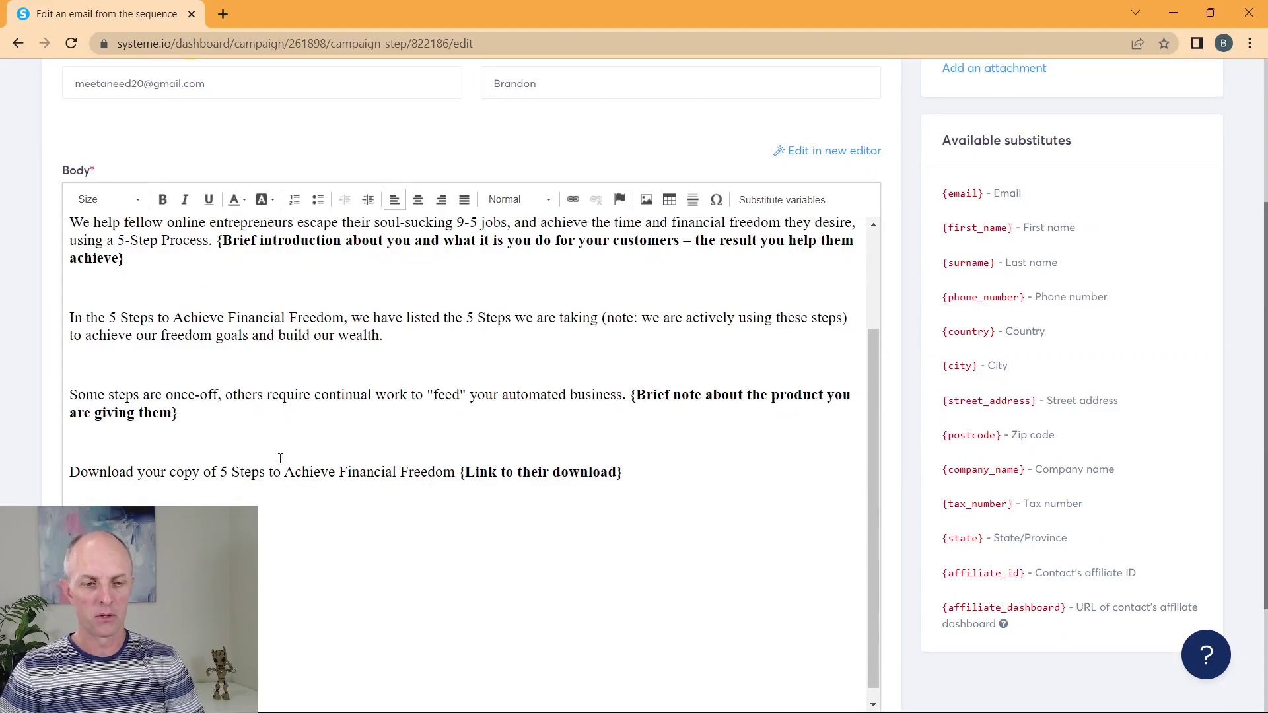
left_click_drag(869, 369, 870, 270)
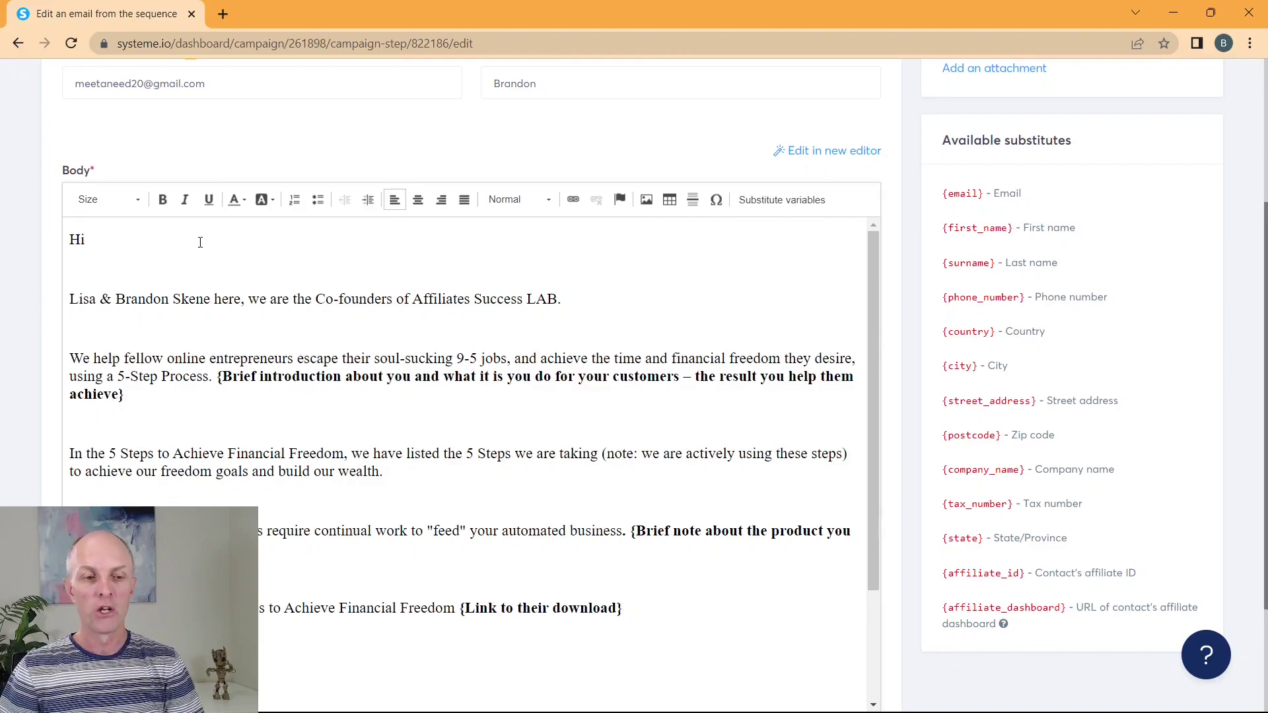
left_click(779, 201)
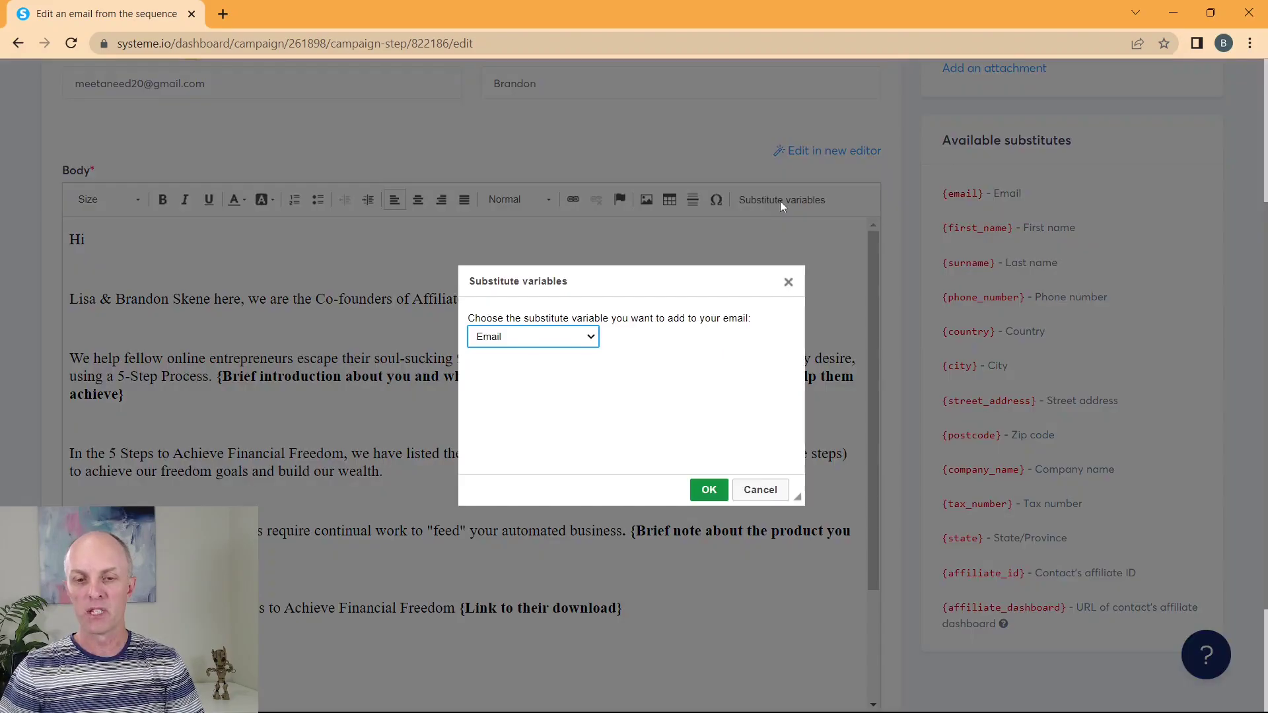
left_click(527, 339)
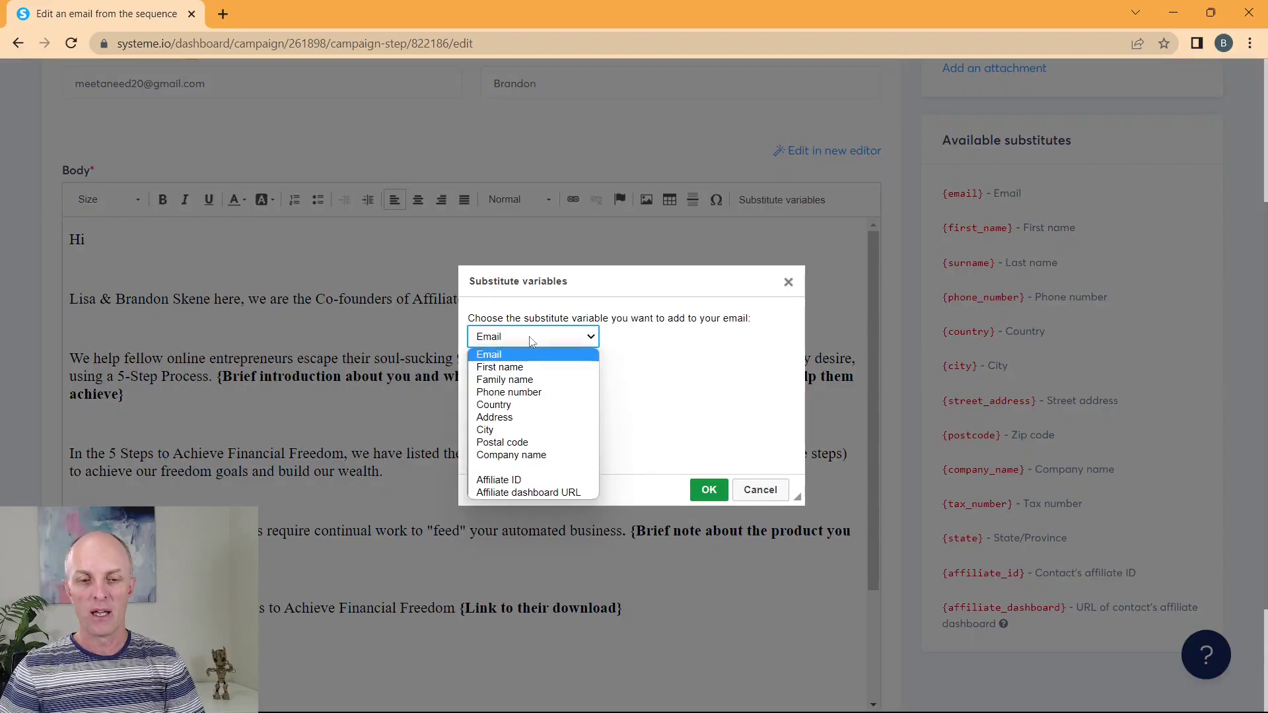
left_click(512, 367)
left_click(708, 489)
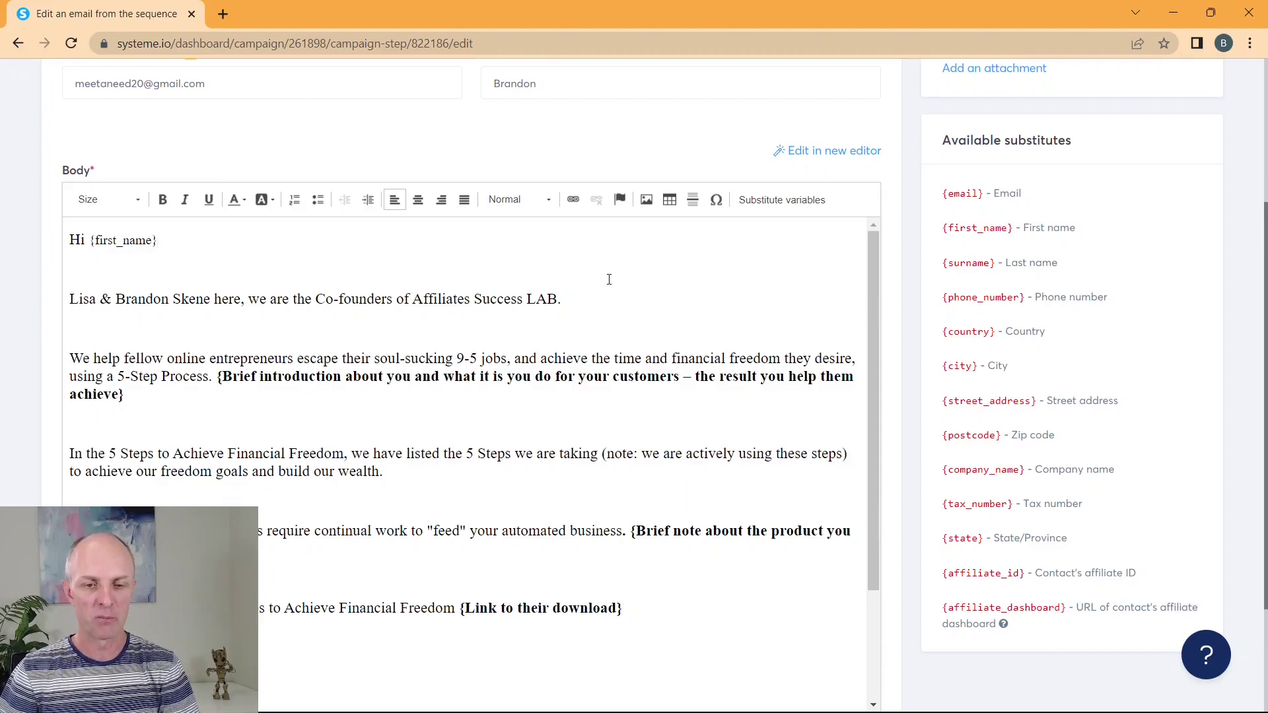
scroll(441, 320, "down", 1)
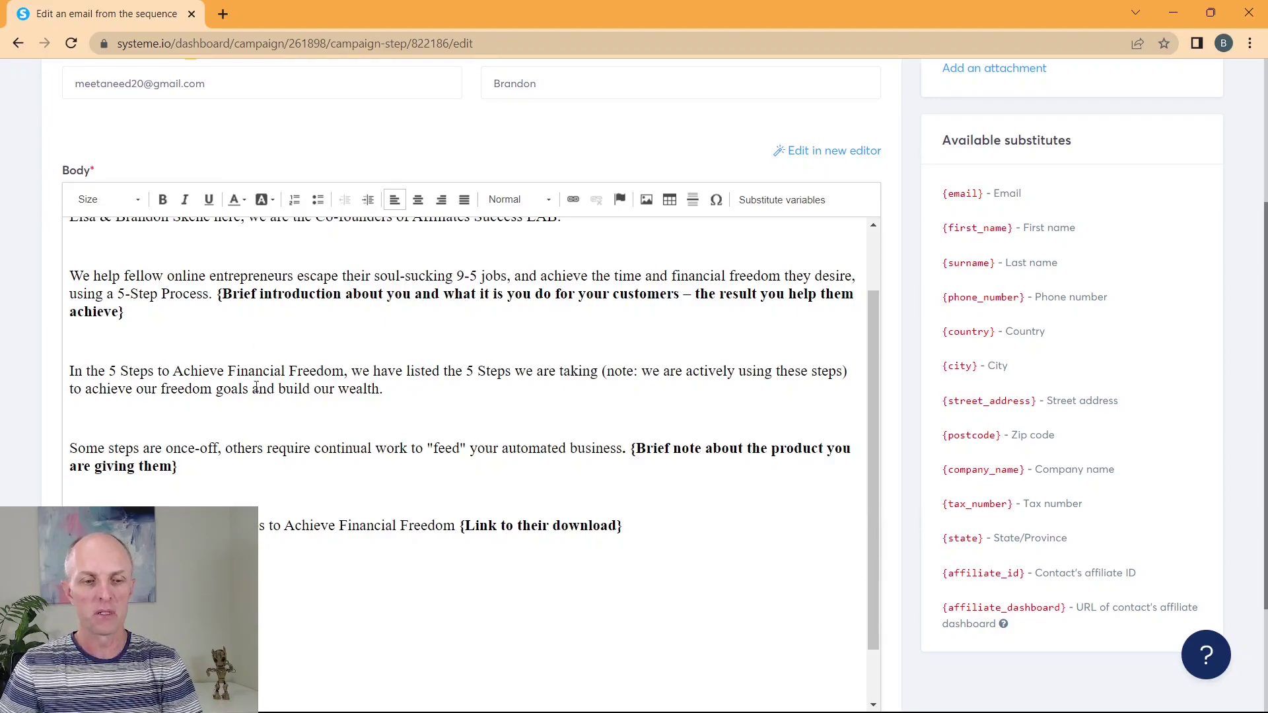
scroll(396, 383, "down", 1)
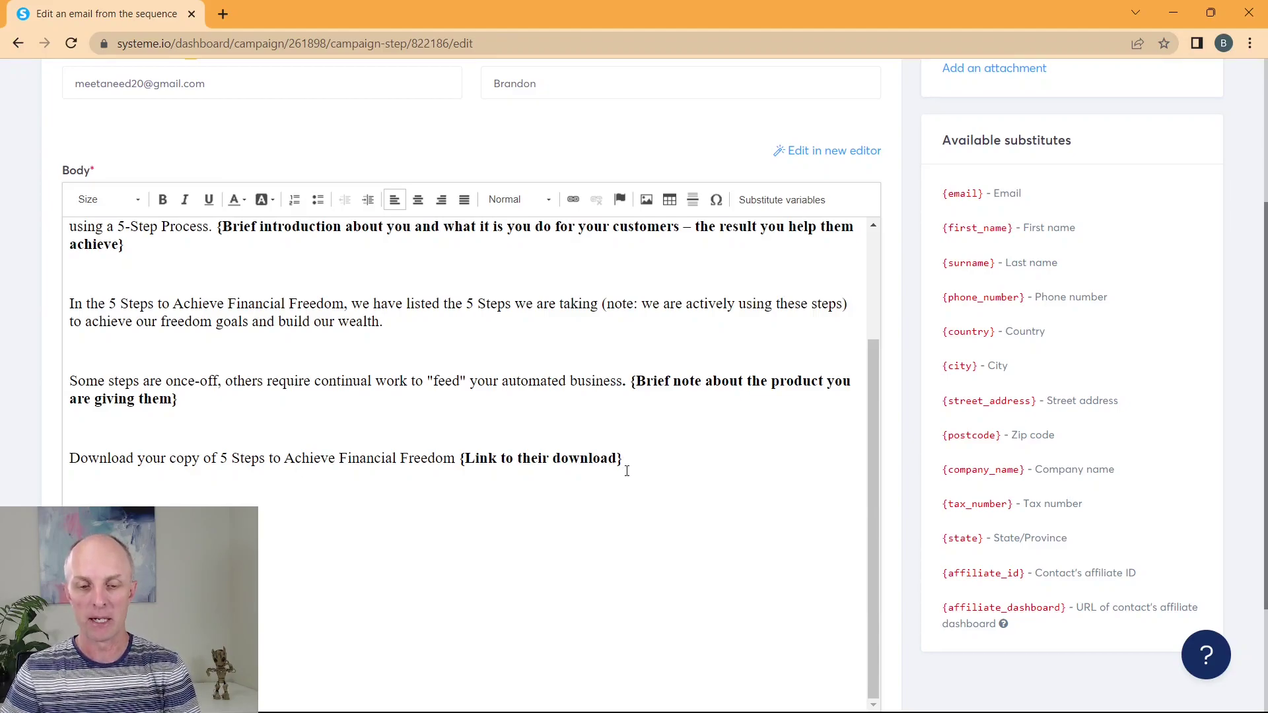
scroll(637, 453, "down", 3)
scroll(714, 388, "up", 1)
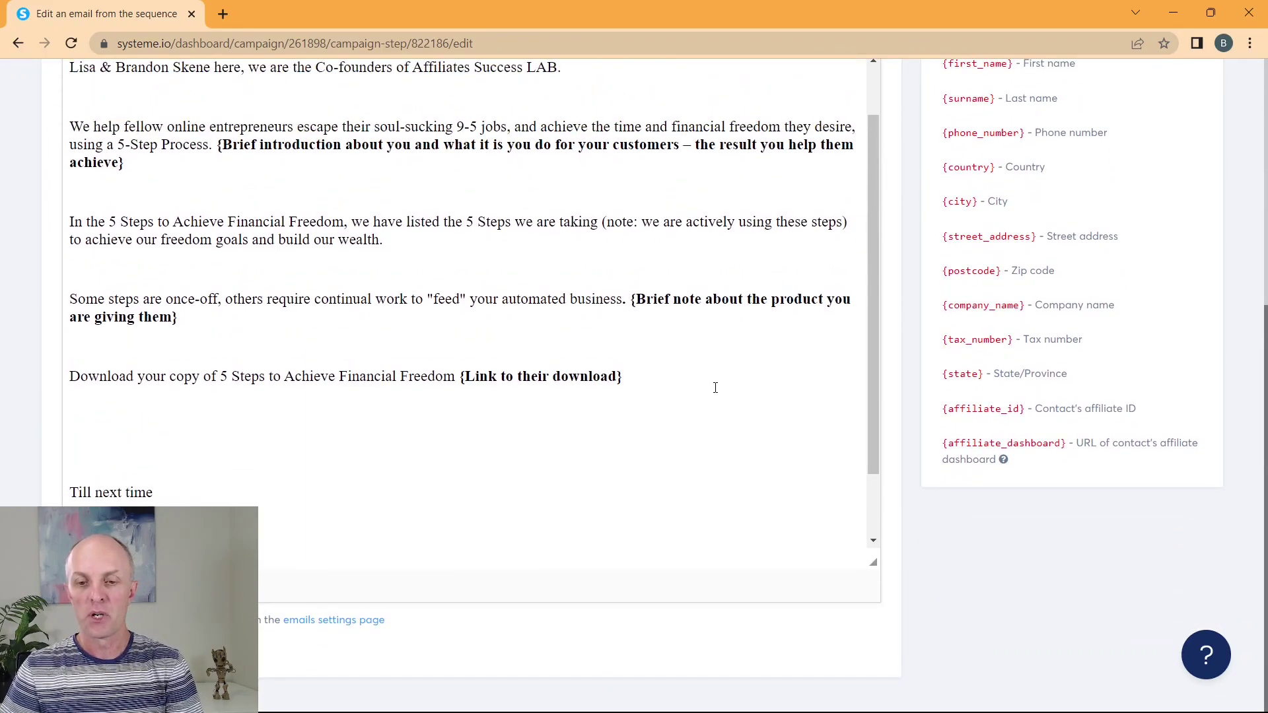
scroll(718, 381, "up", 2)
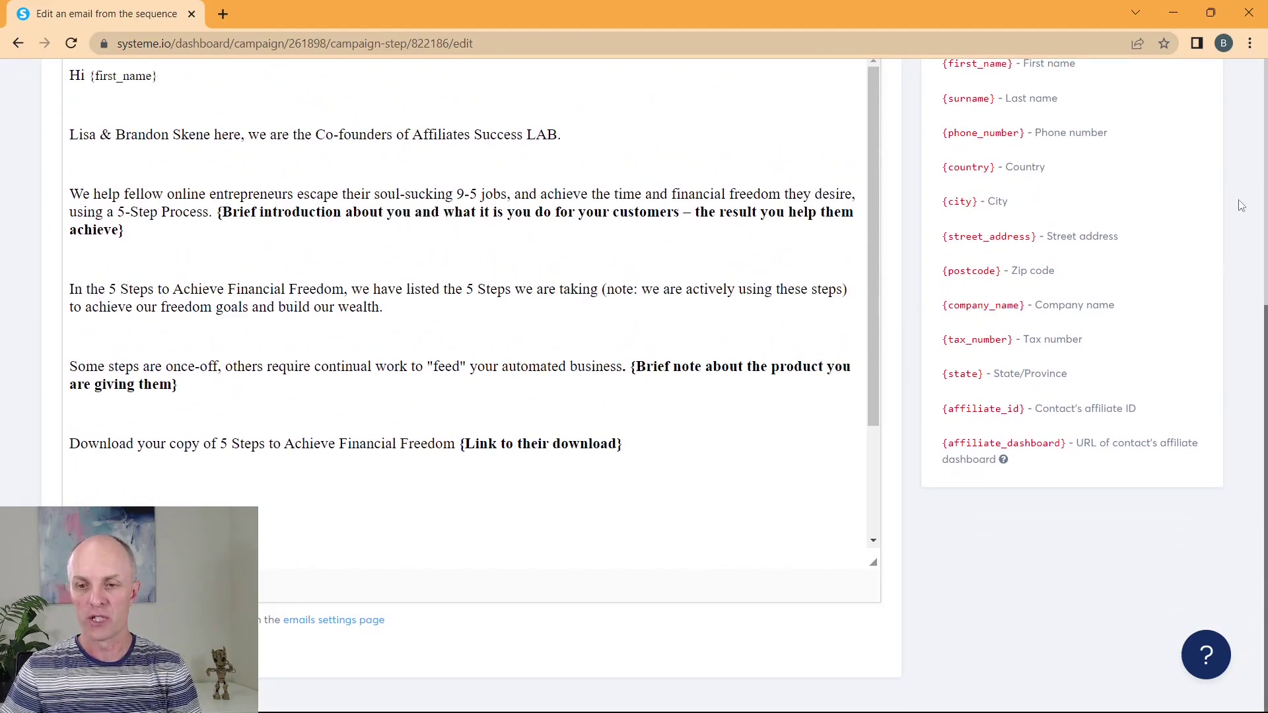
Publish the welcome email with Delay before sending set to 0 minutes and no 'sent after' email
scroll(1244, 213, "up", 5)
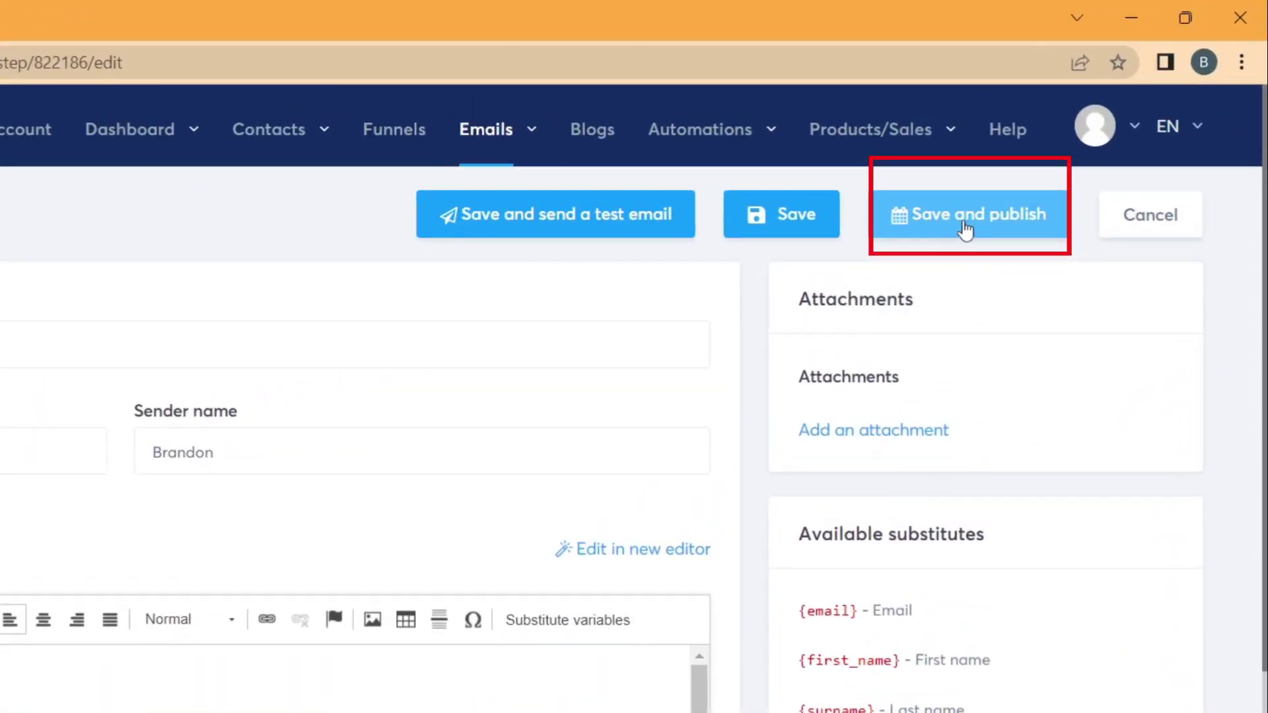
left_click(966, 221)
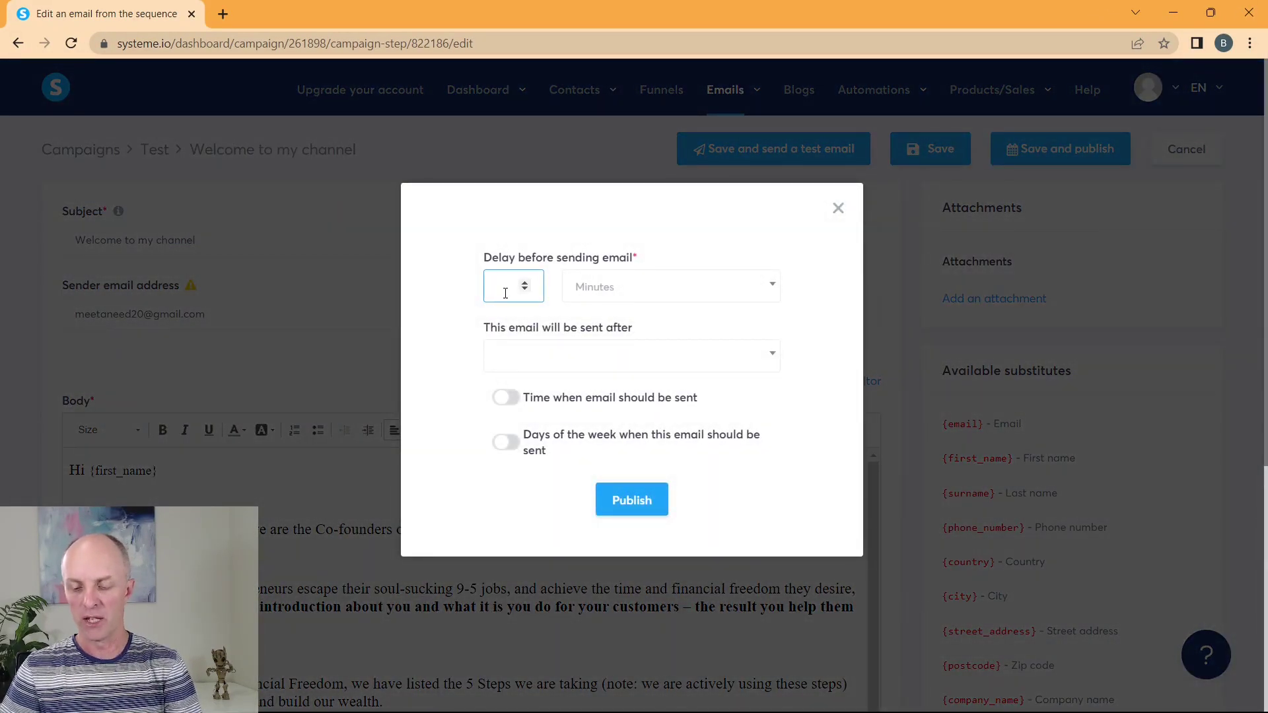
type("0")
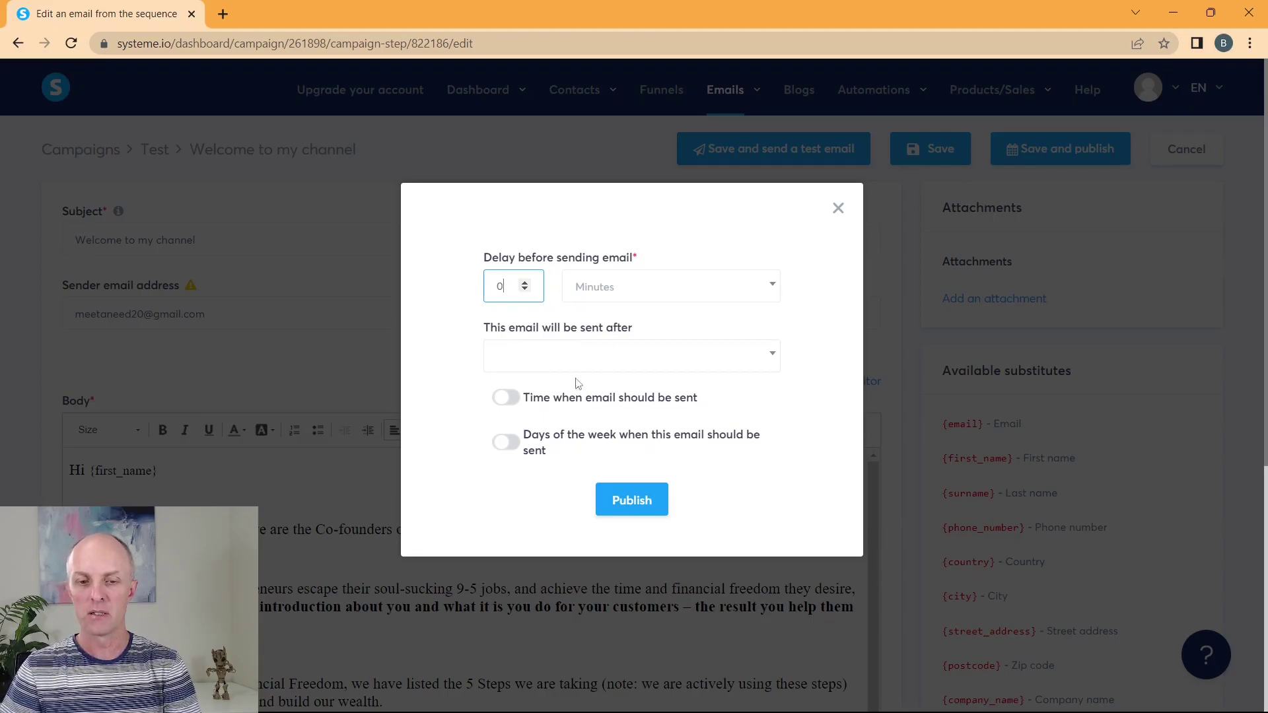
left_click(685, 362)
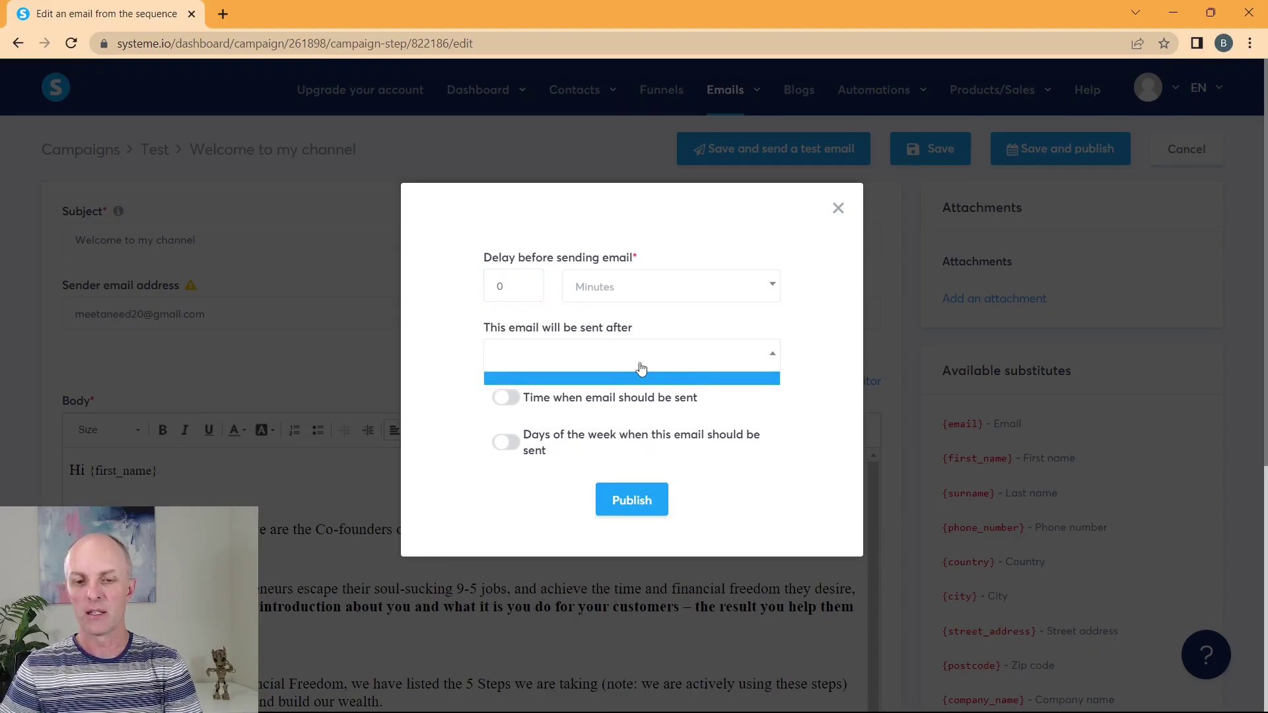
left_click(611, 362)
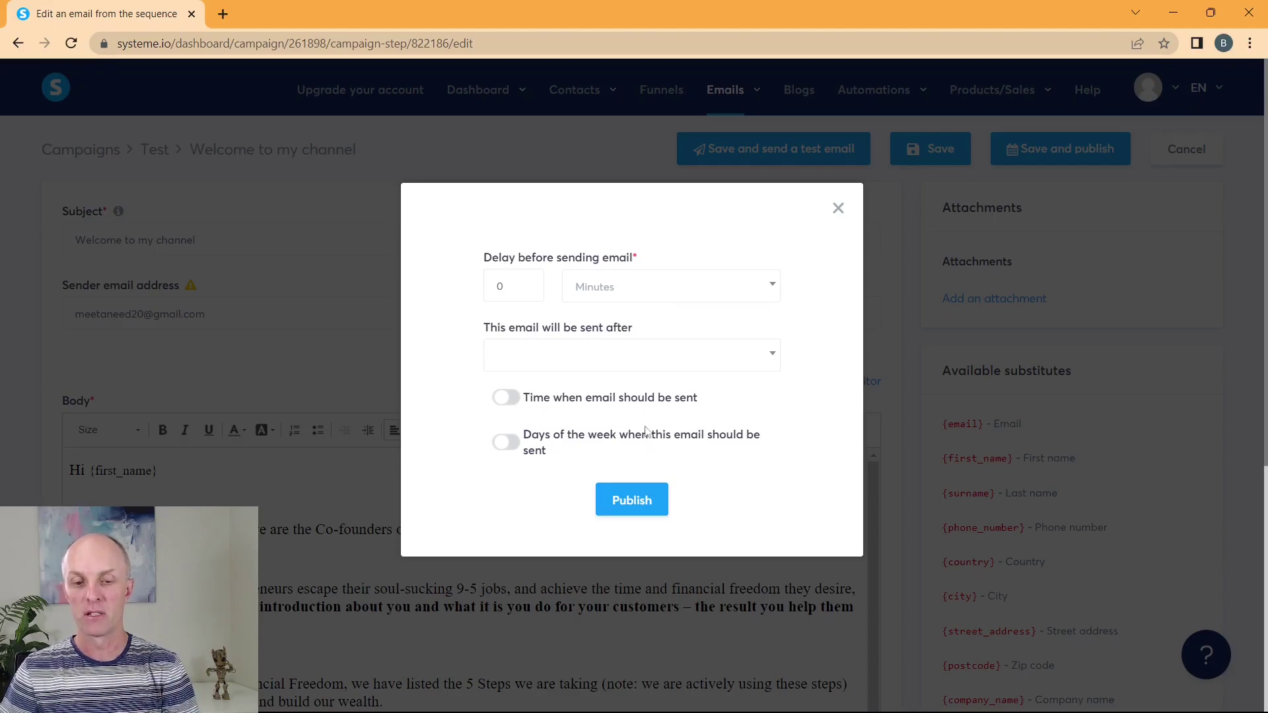
left_click(632, 500)
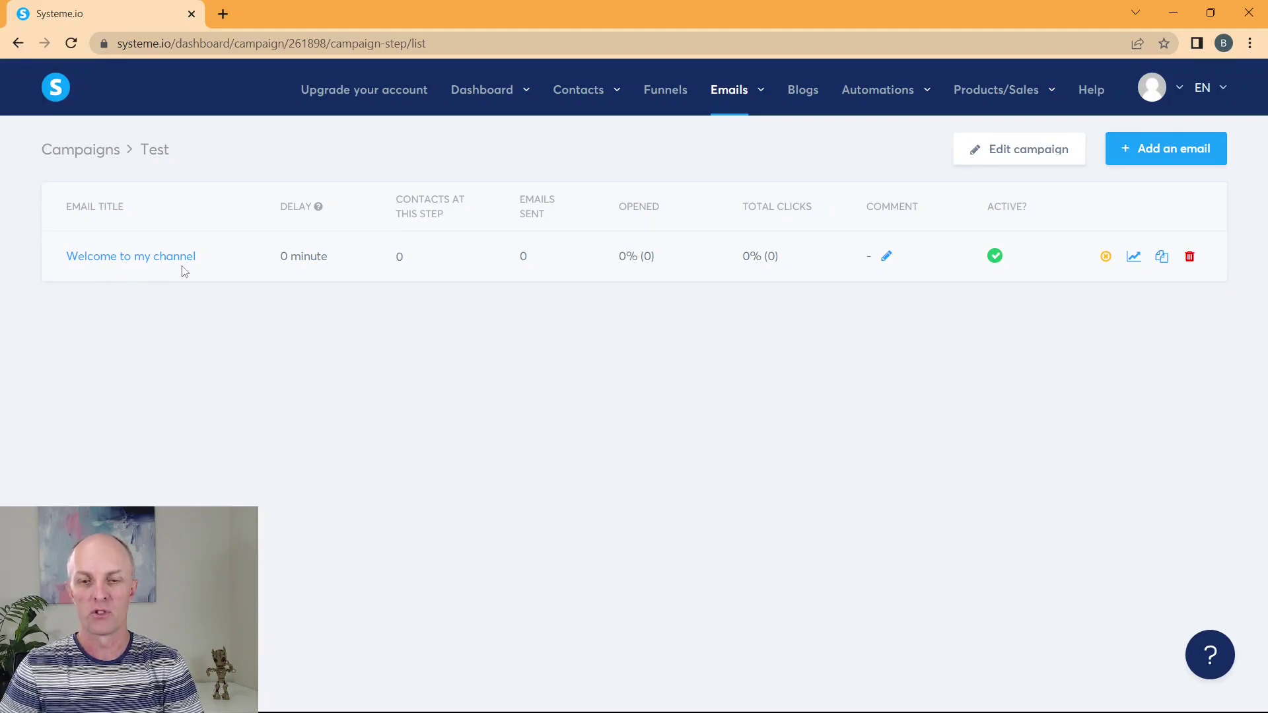
Add a second Classic editor email with subject 'Test email 2' and open its editor
left_click(1169, 157)
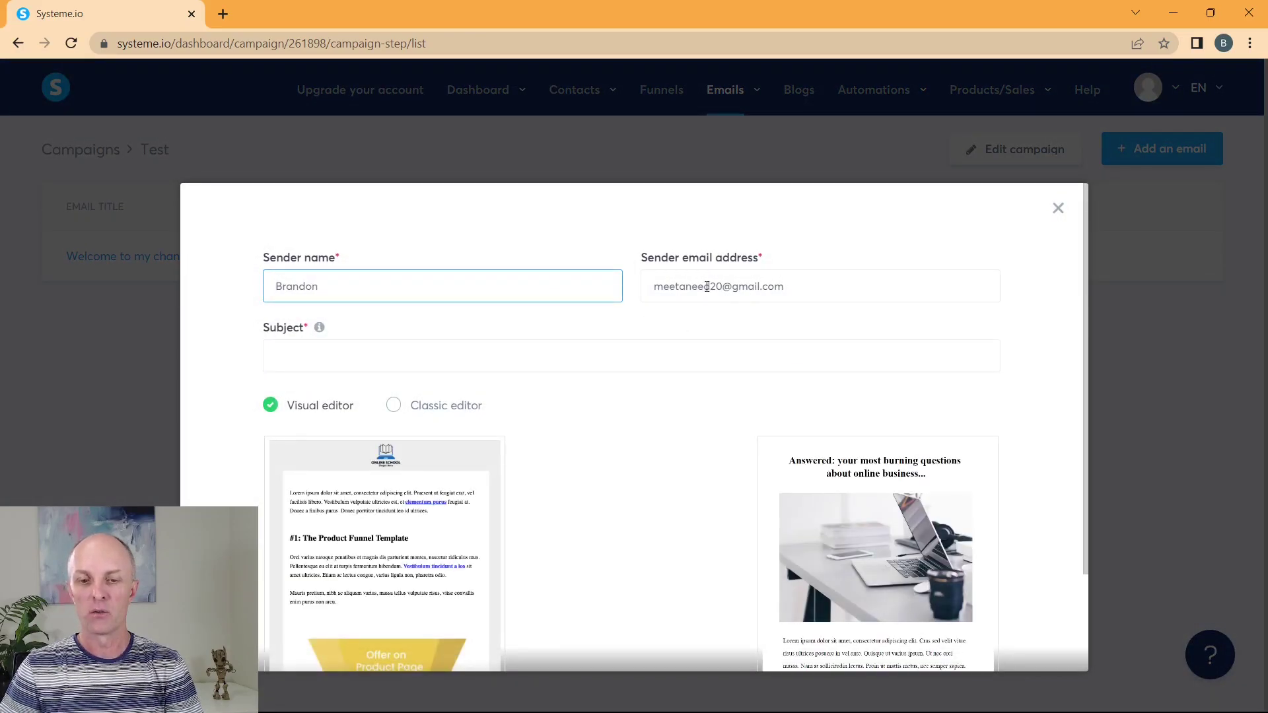
left_click(398, 406)
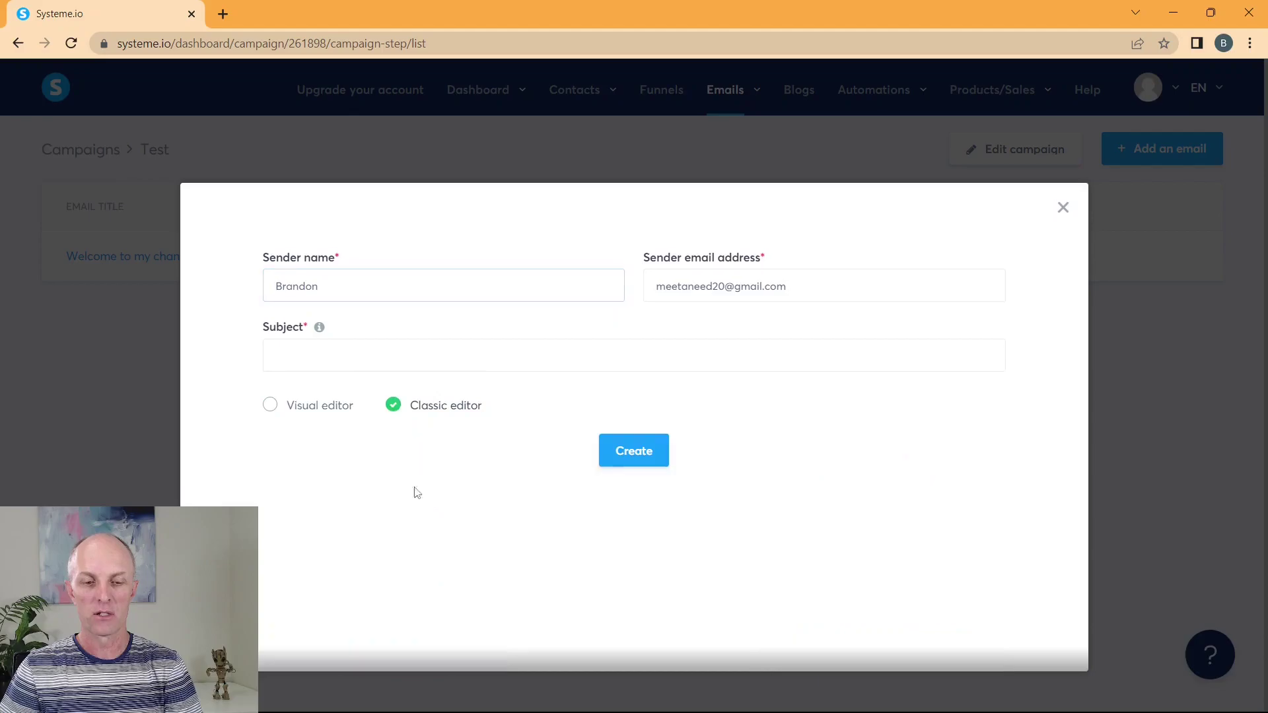
left_click(636, 461)
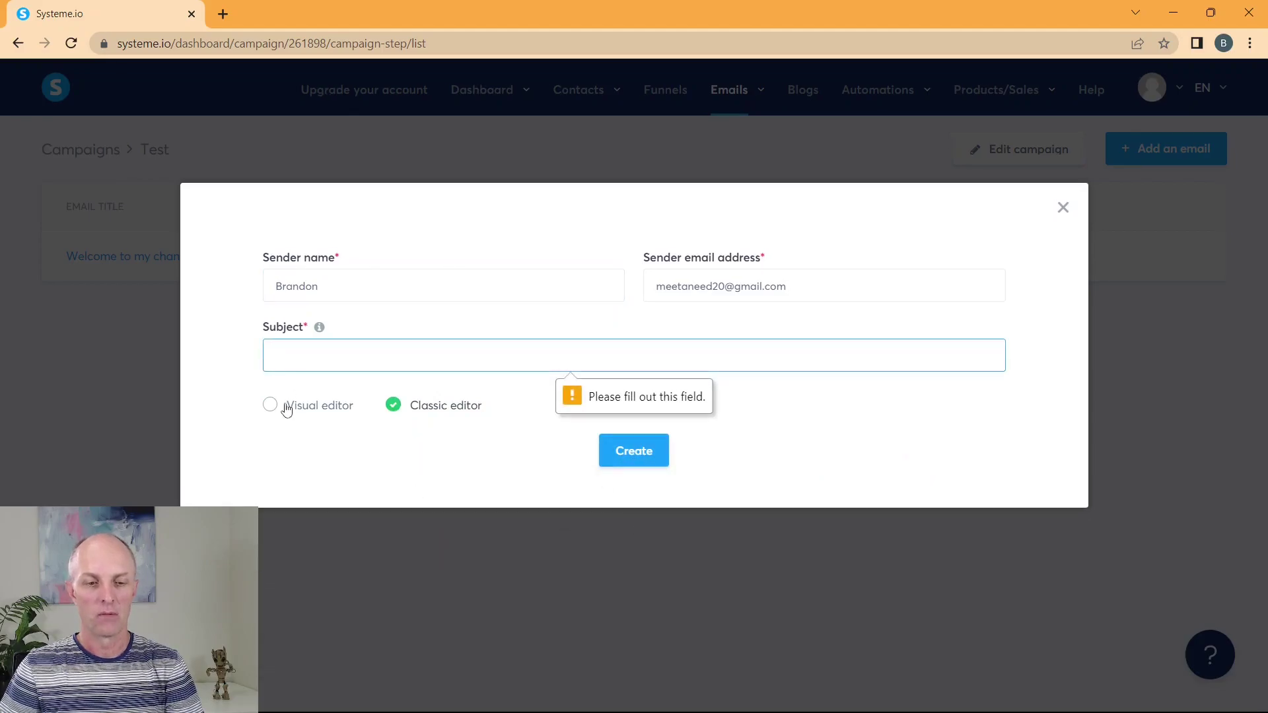
left_click(342, 351)
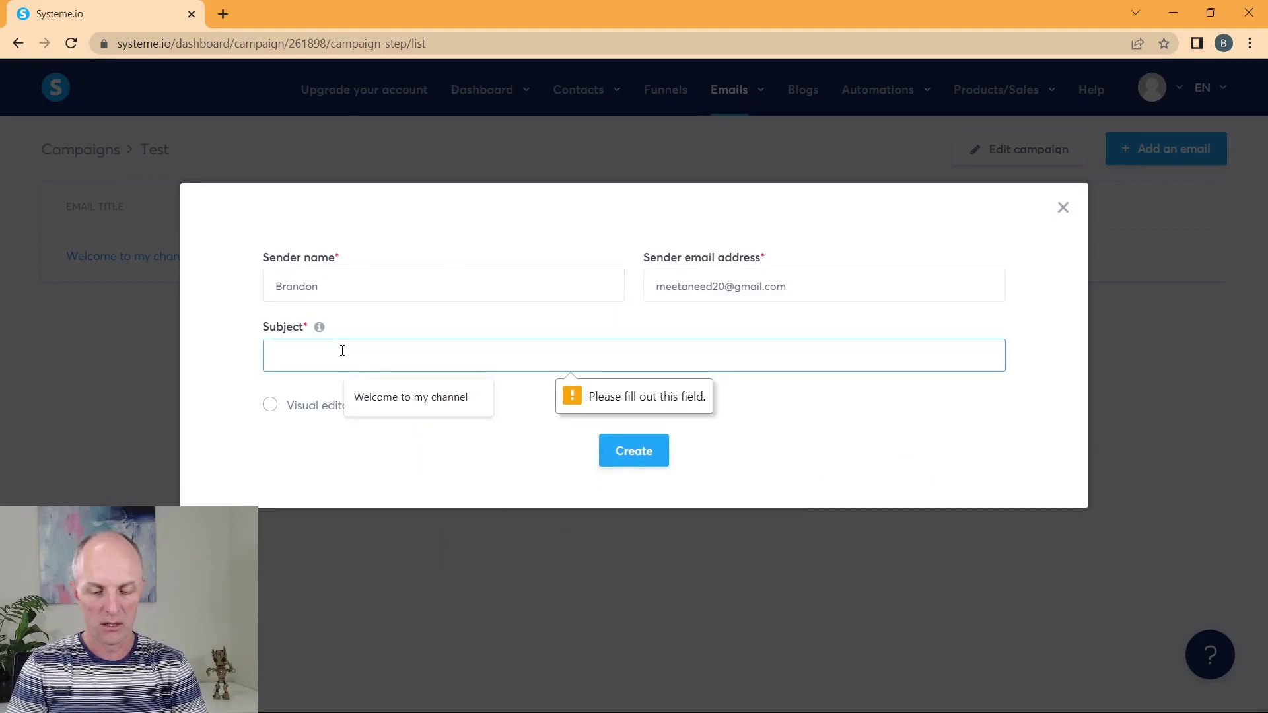
type("Test email 2")
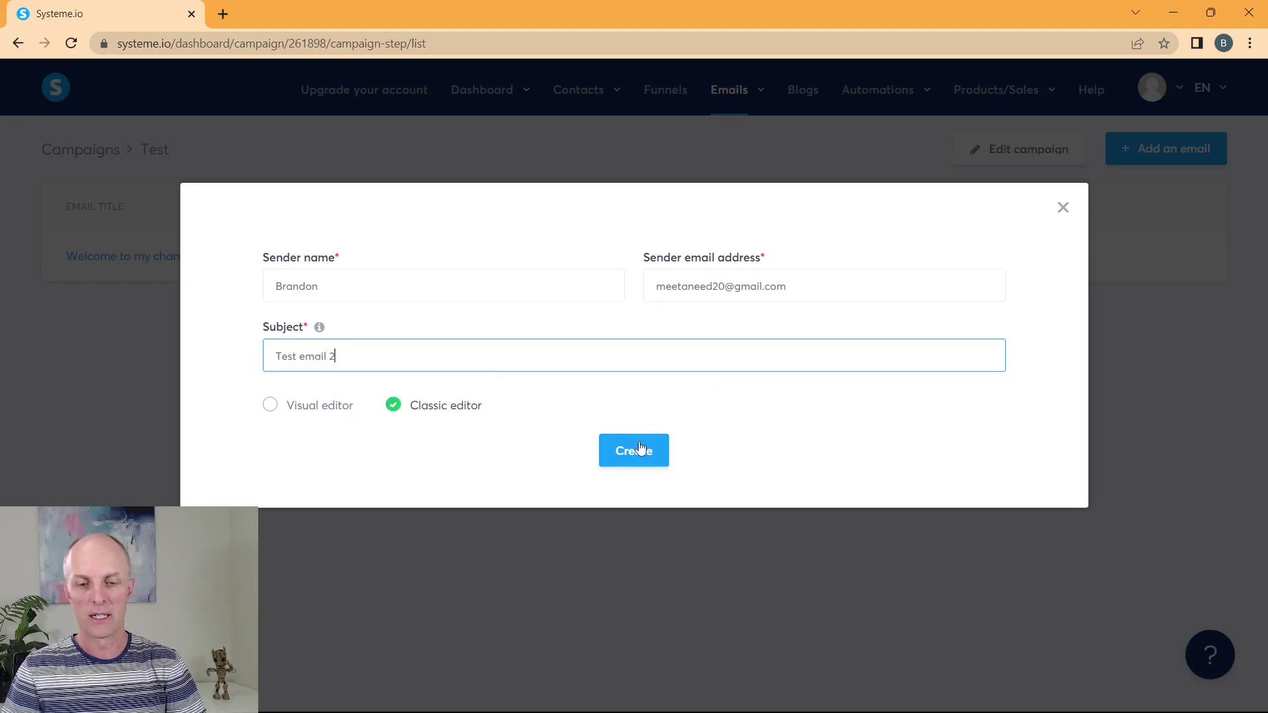
left_click(633, 460)
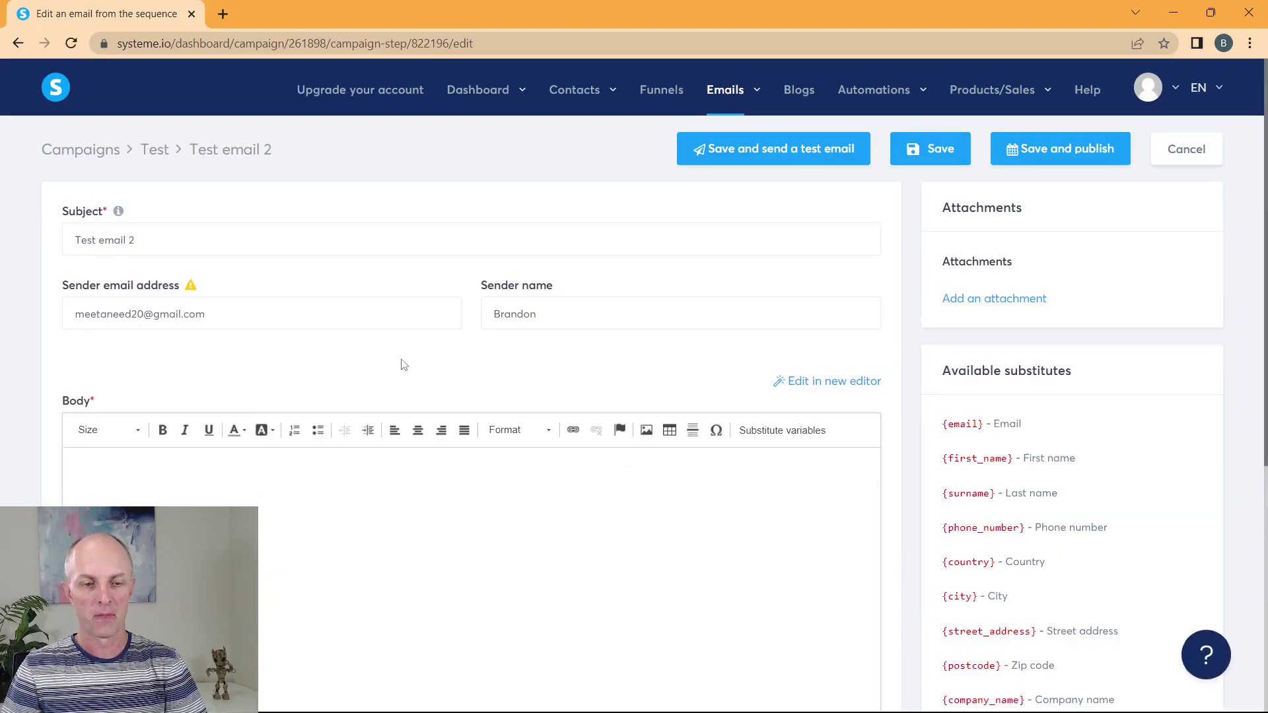
Write 'HI' in the email body and bring up the Save and publish options
left_click(216, 488)
type("HI")
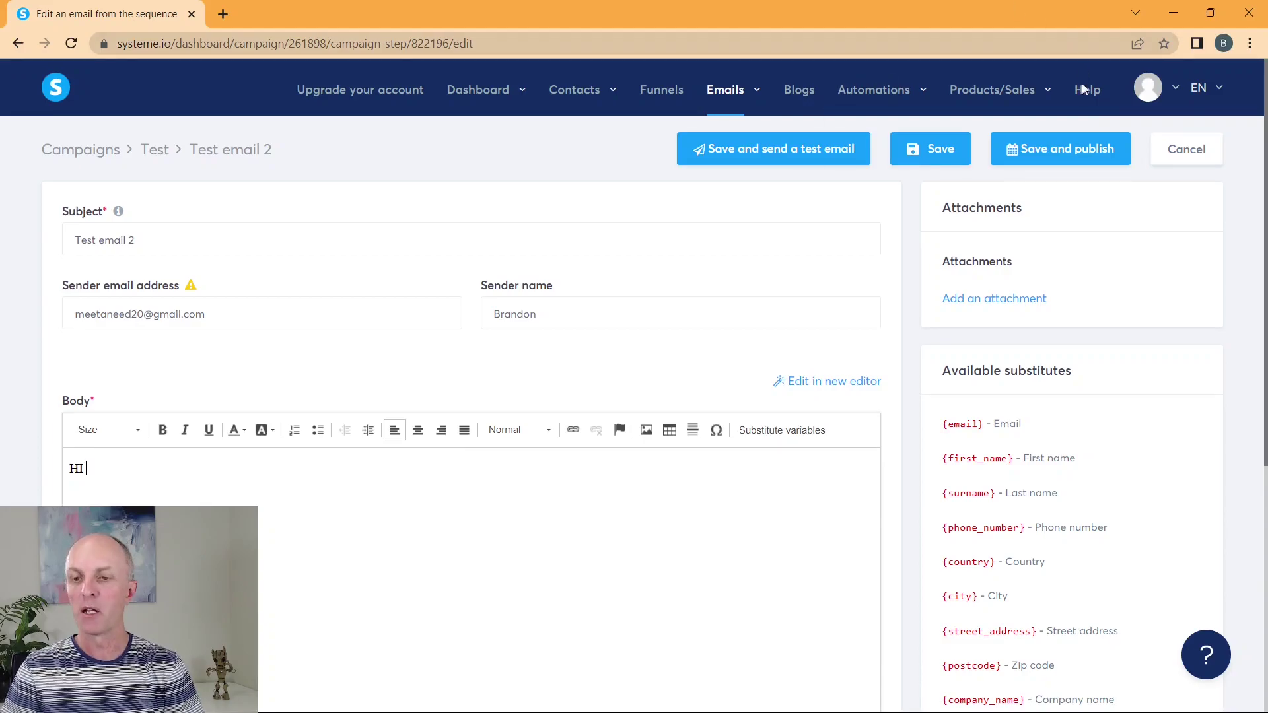
left_click(1075, 160)
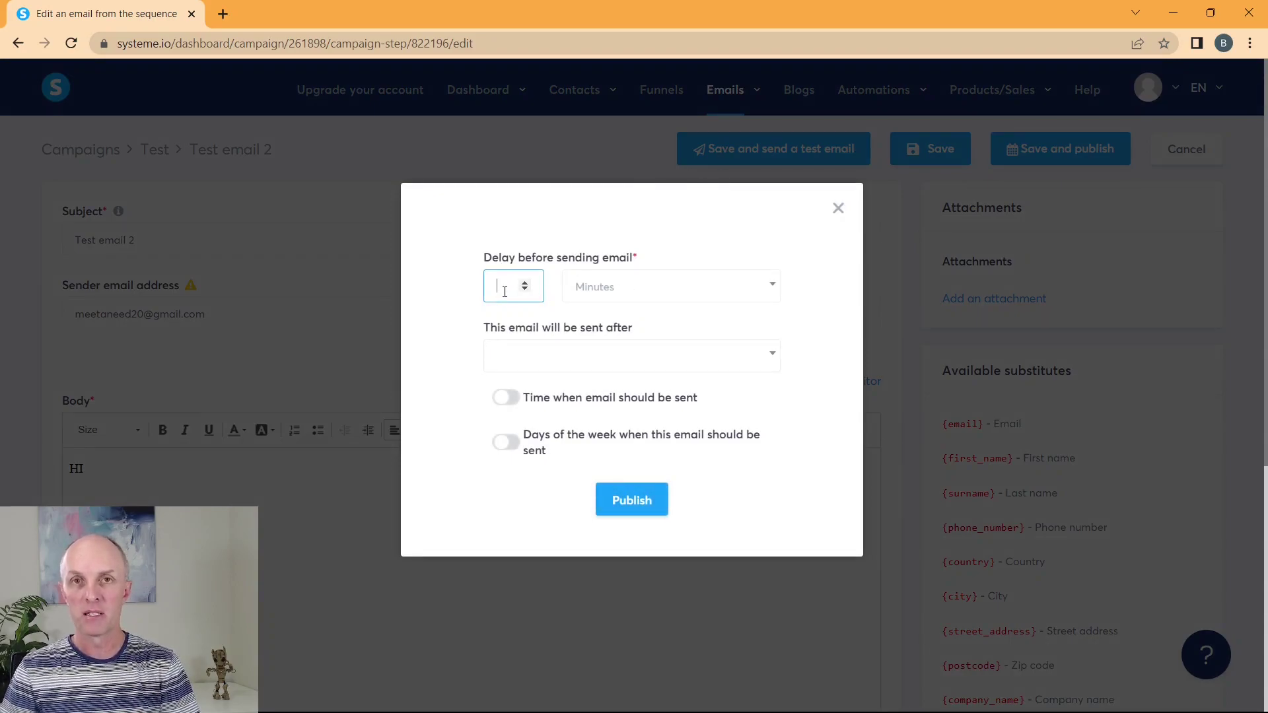
Set a 1 Days delay after 'Welcome to my channel' and publish Test email 2
left_click(511, 289)
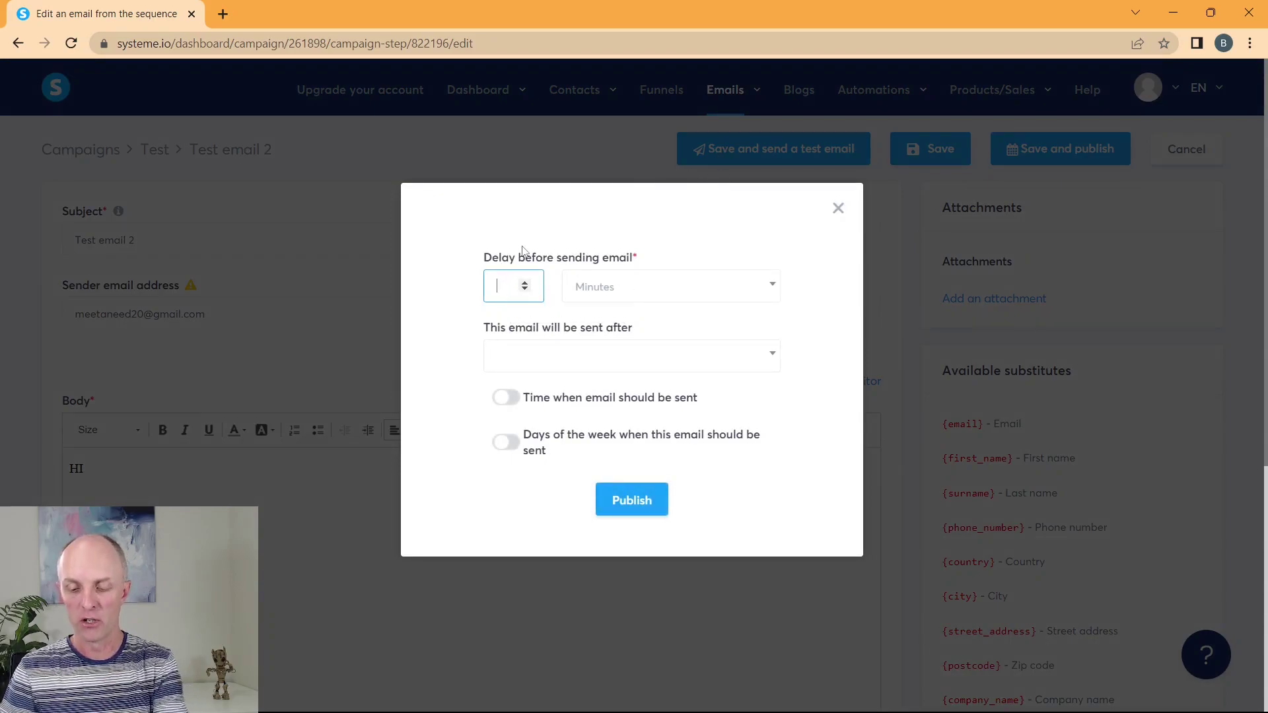
left_click(658, 291)
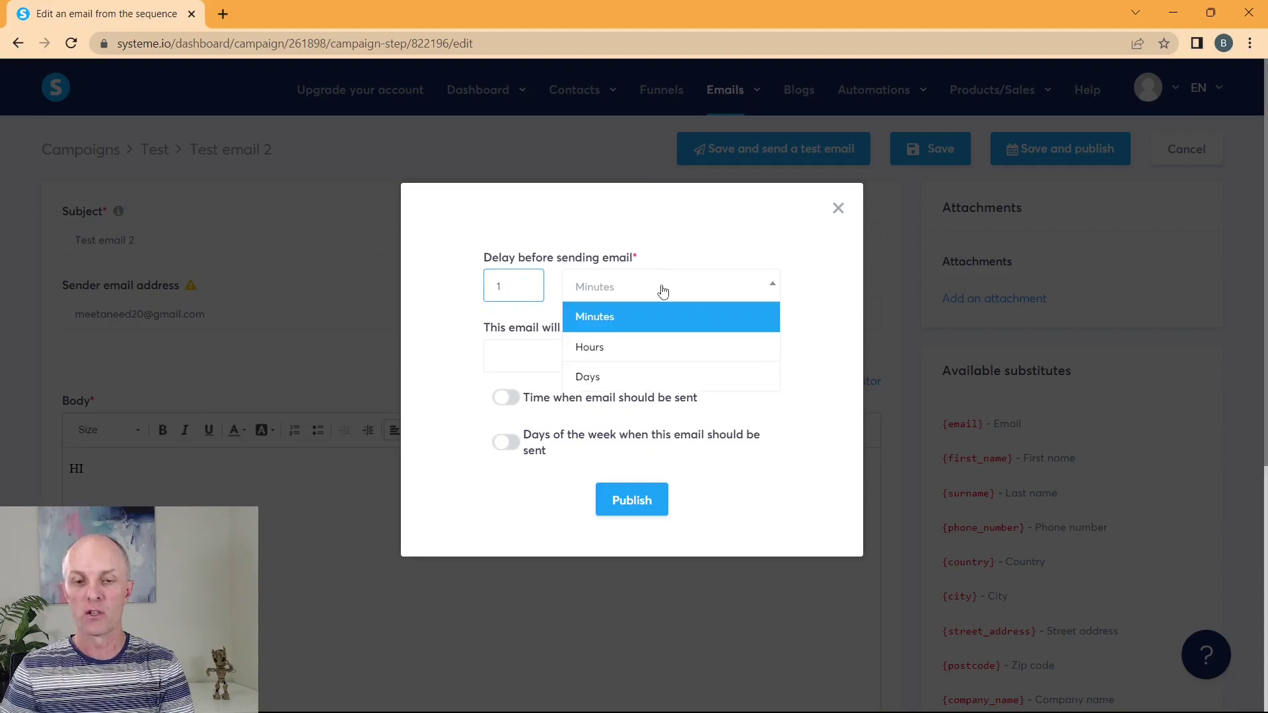
left_click(620, 374)
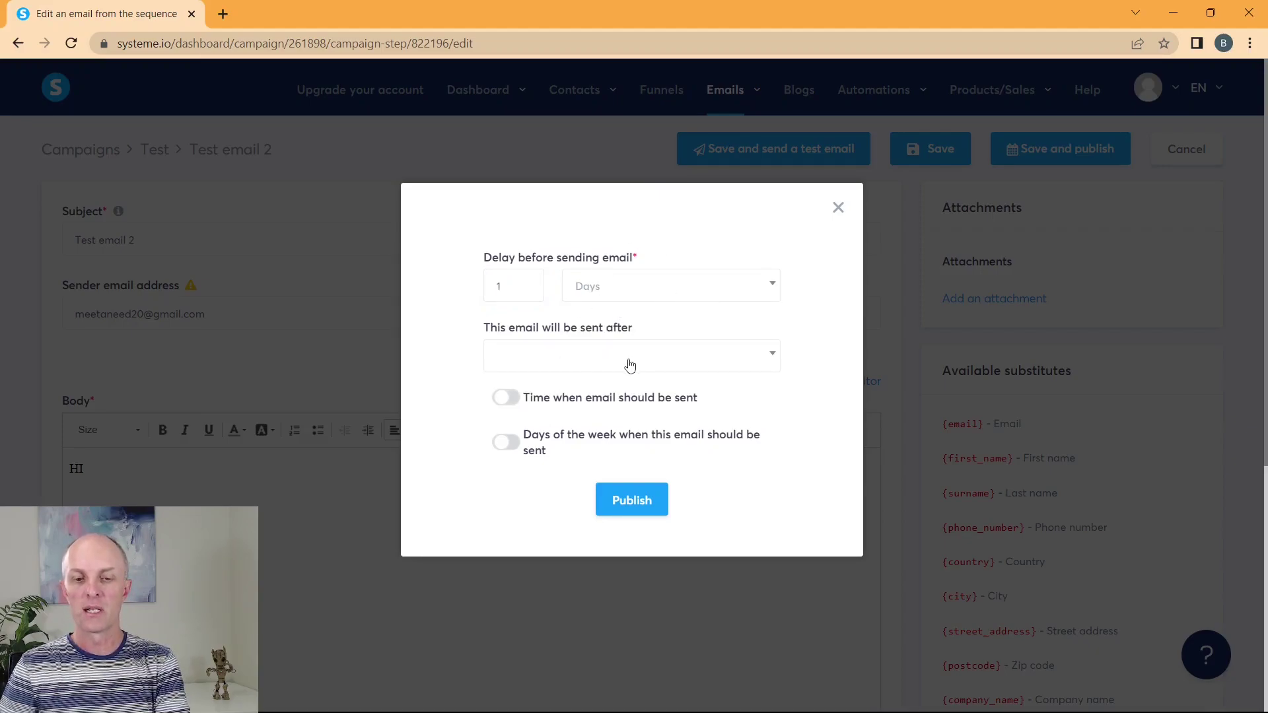
left_click(605, 367)
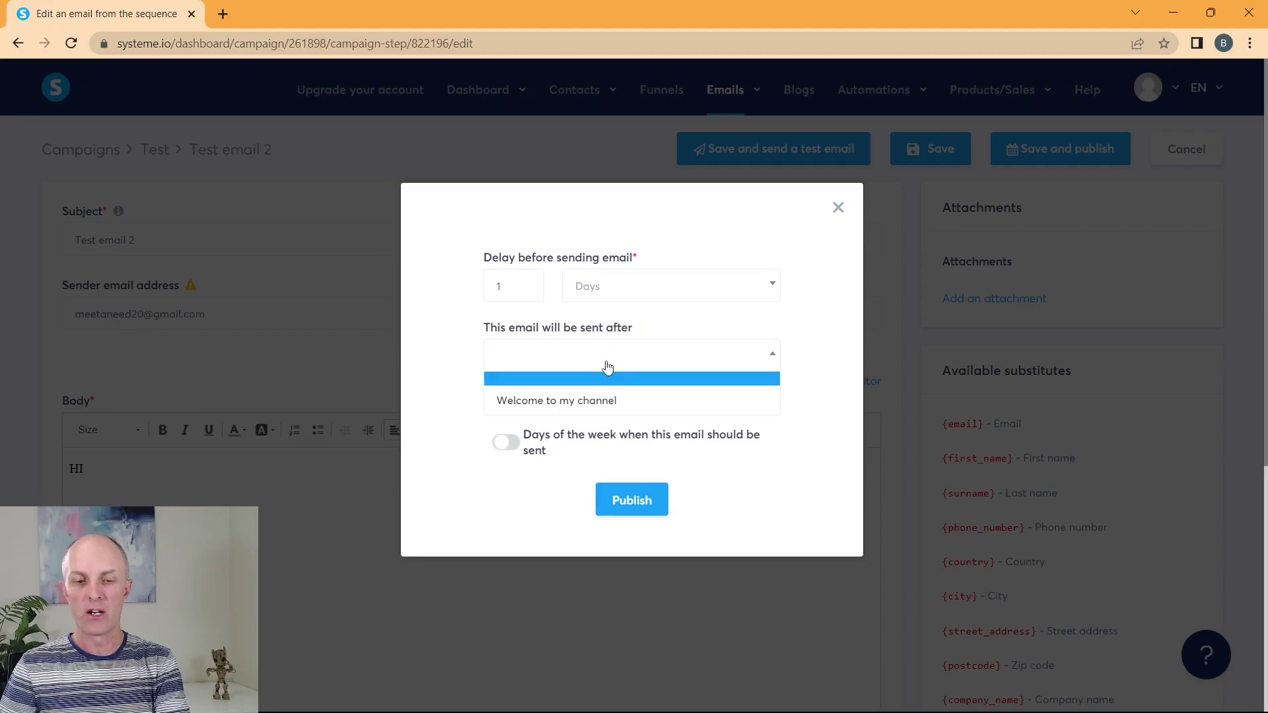
left_click(583, 408)
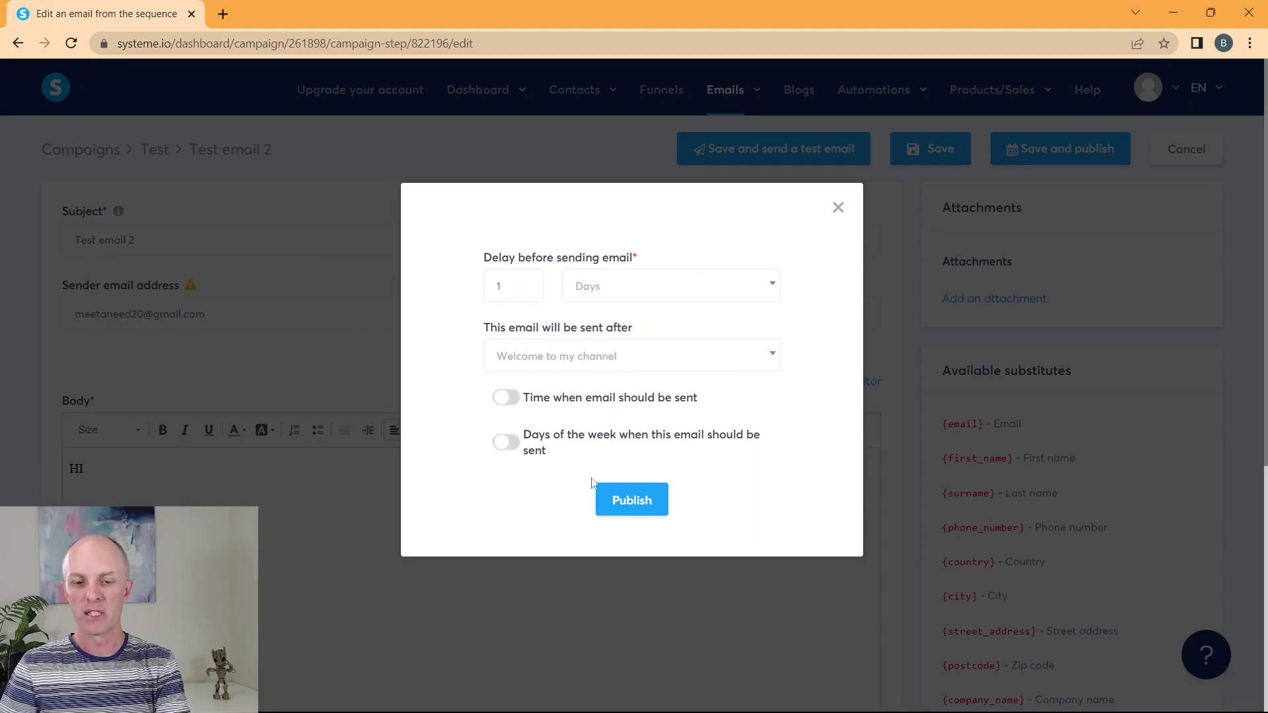
left_click(635, 509)
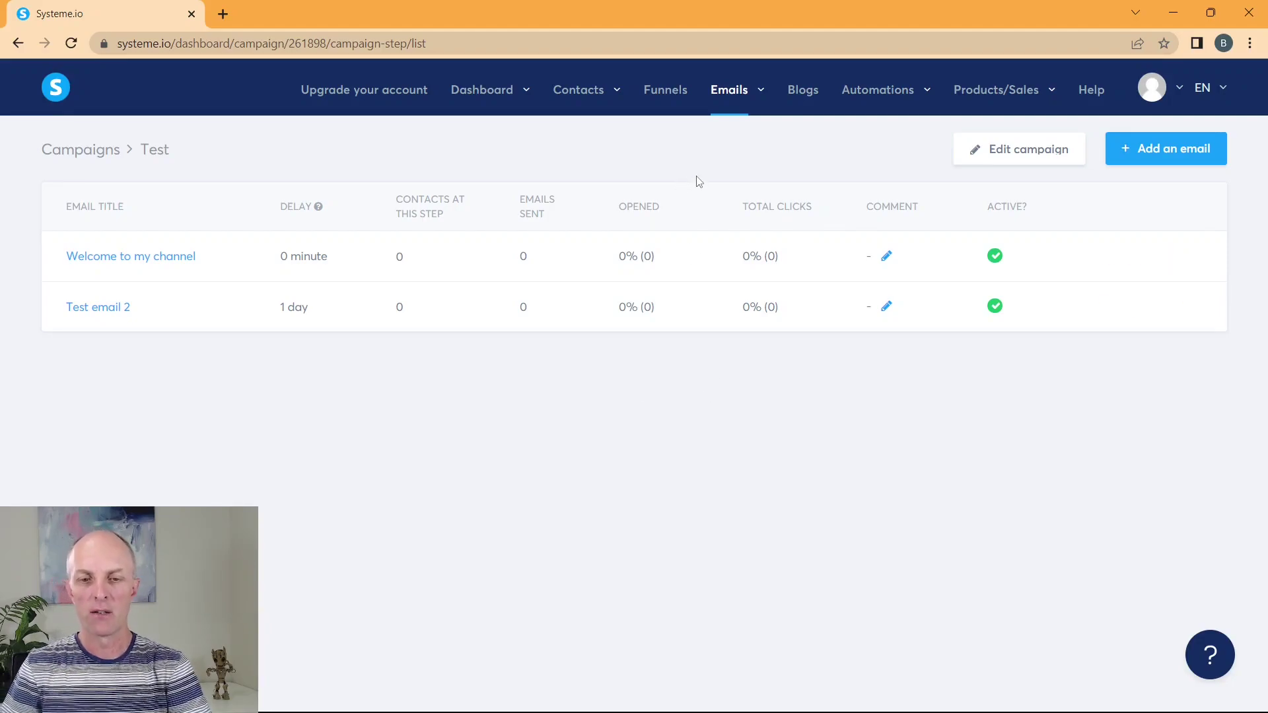
Open the Freedom Accelerator Free Course Affiliate Funnel's Free Course Optin page in the page editor
left_click(667, 96)
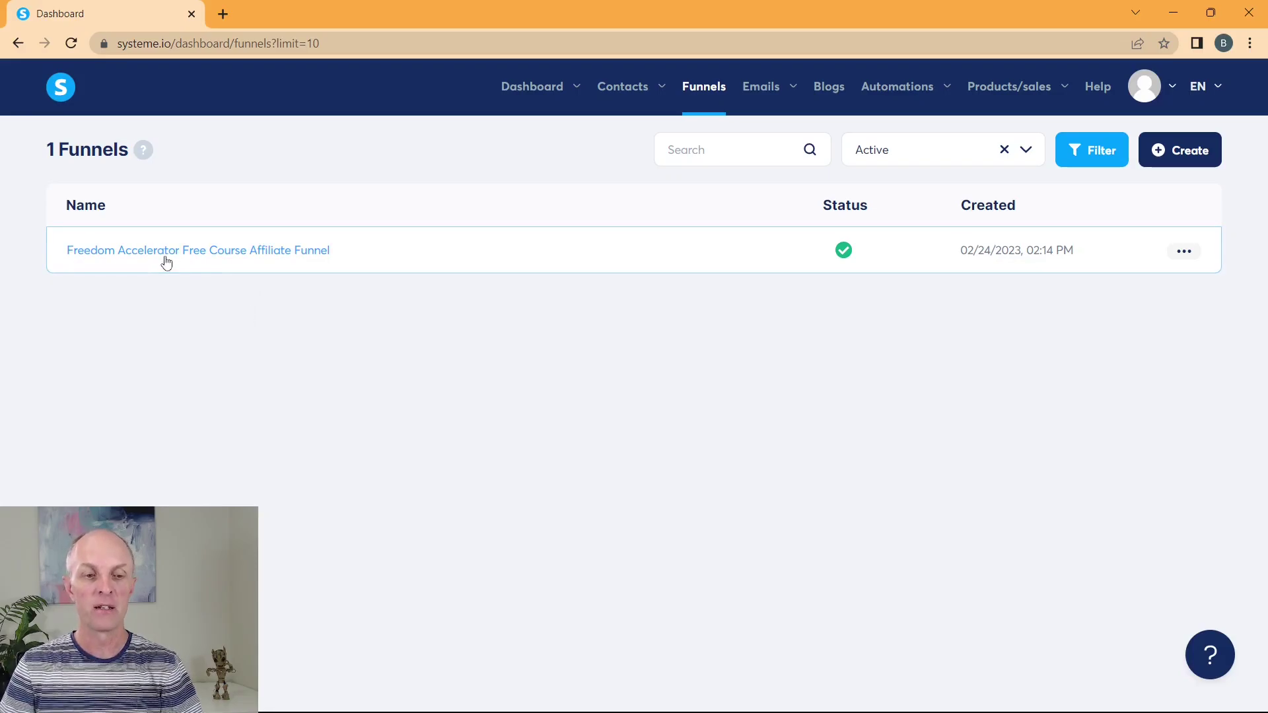
left_click(224, 253)
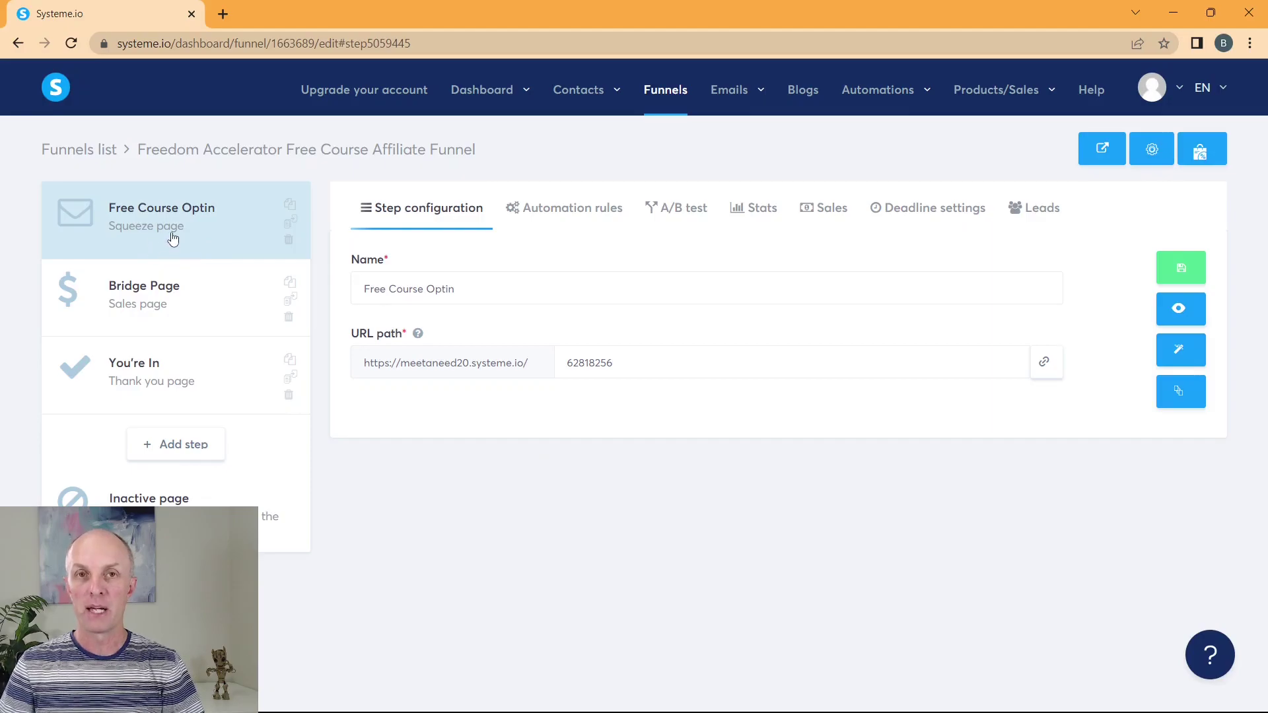
left_click(148, 228)
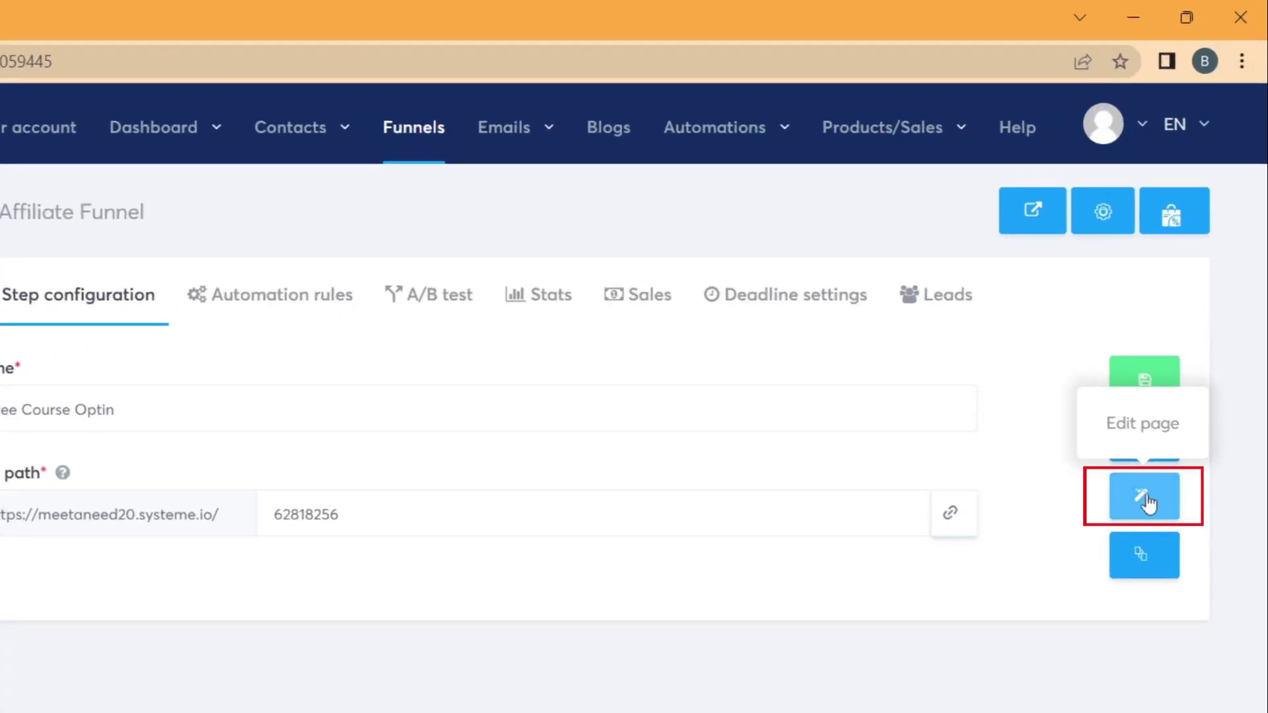
left_click(1148, 502)
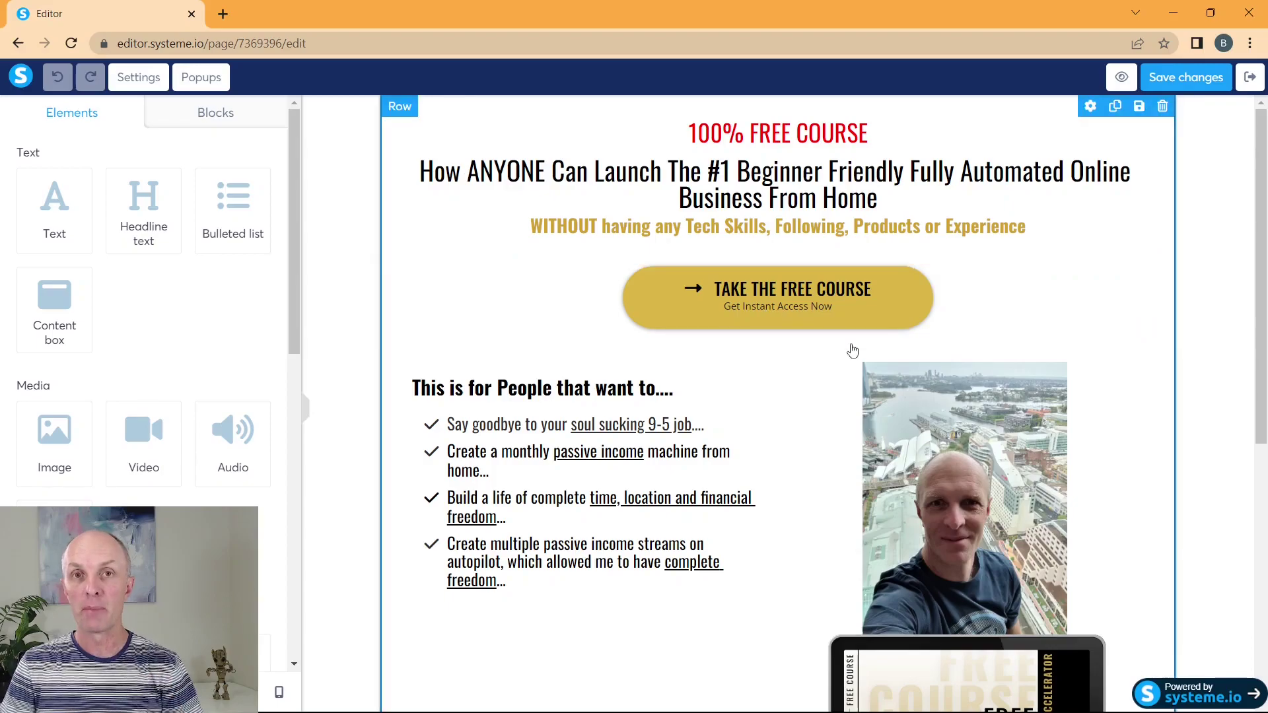
Inspect the TAKE THE FREE COURSE button and Popup №1's Get The Free Course send-form action, then exit the editor
left_click(792, 297)
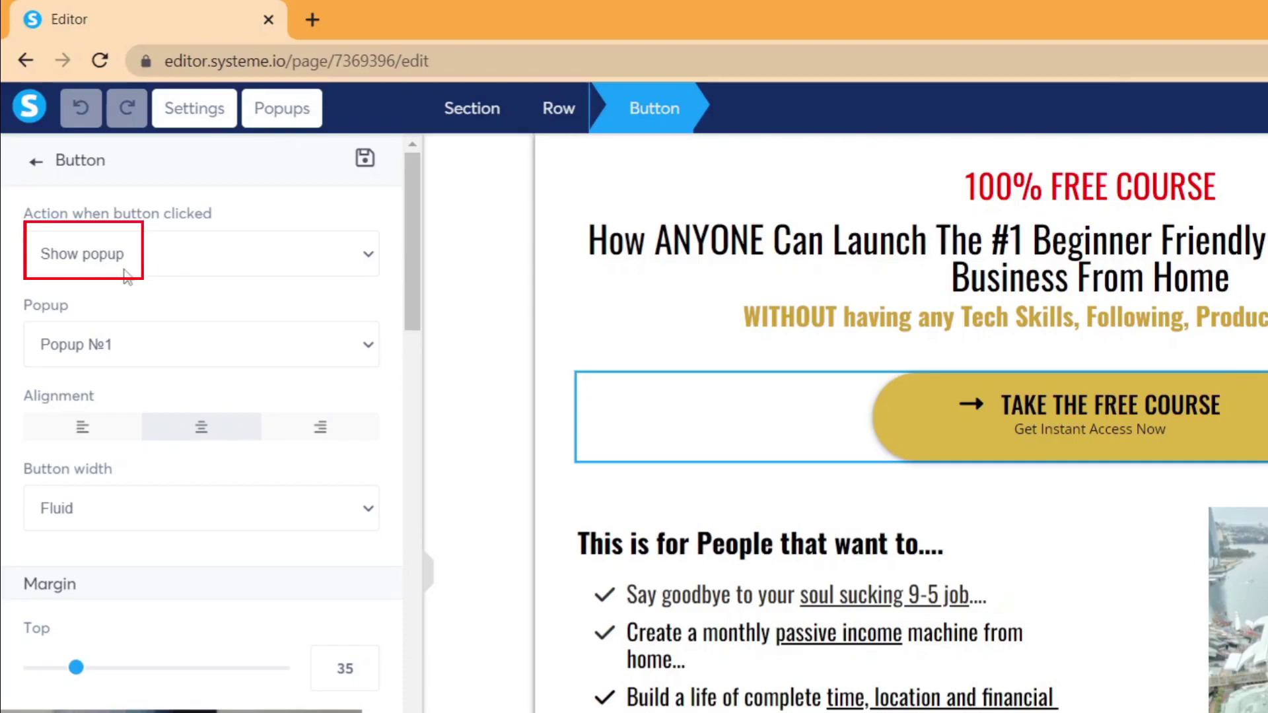
left_click(287, 116)
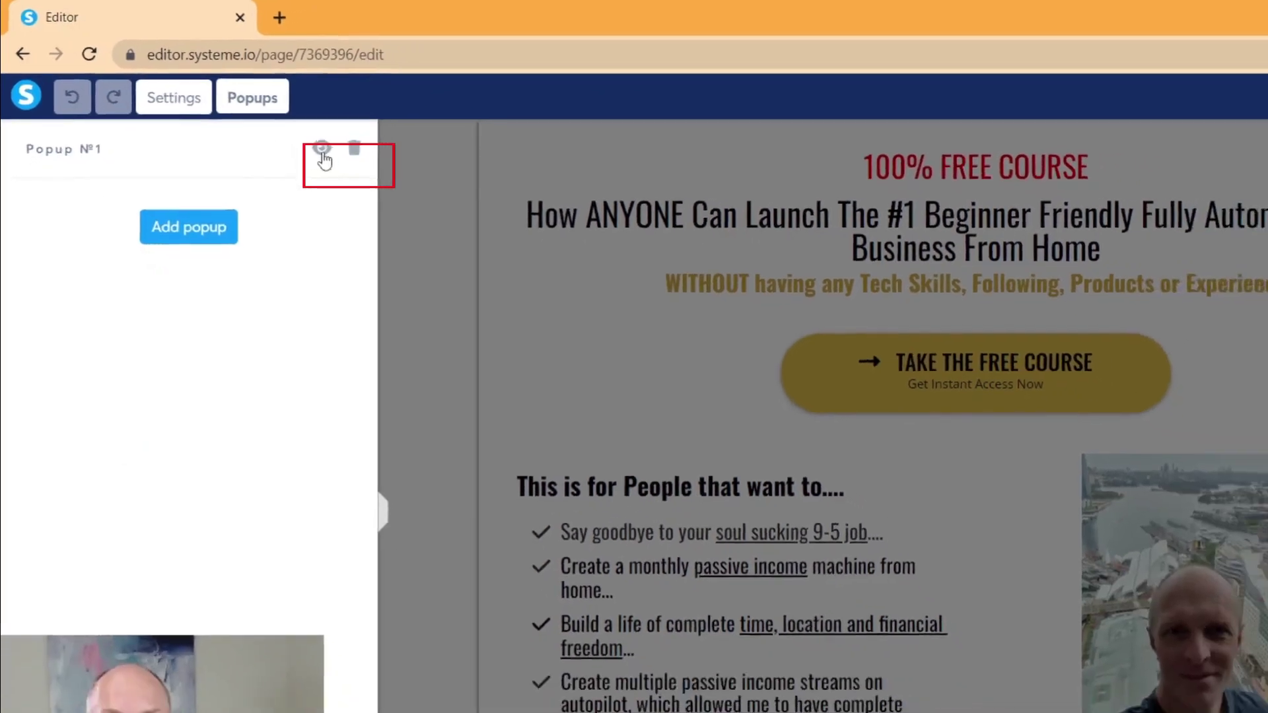
left_click(360, 166)
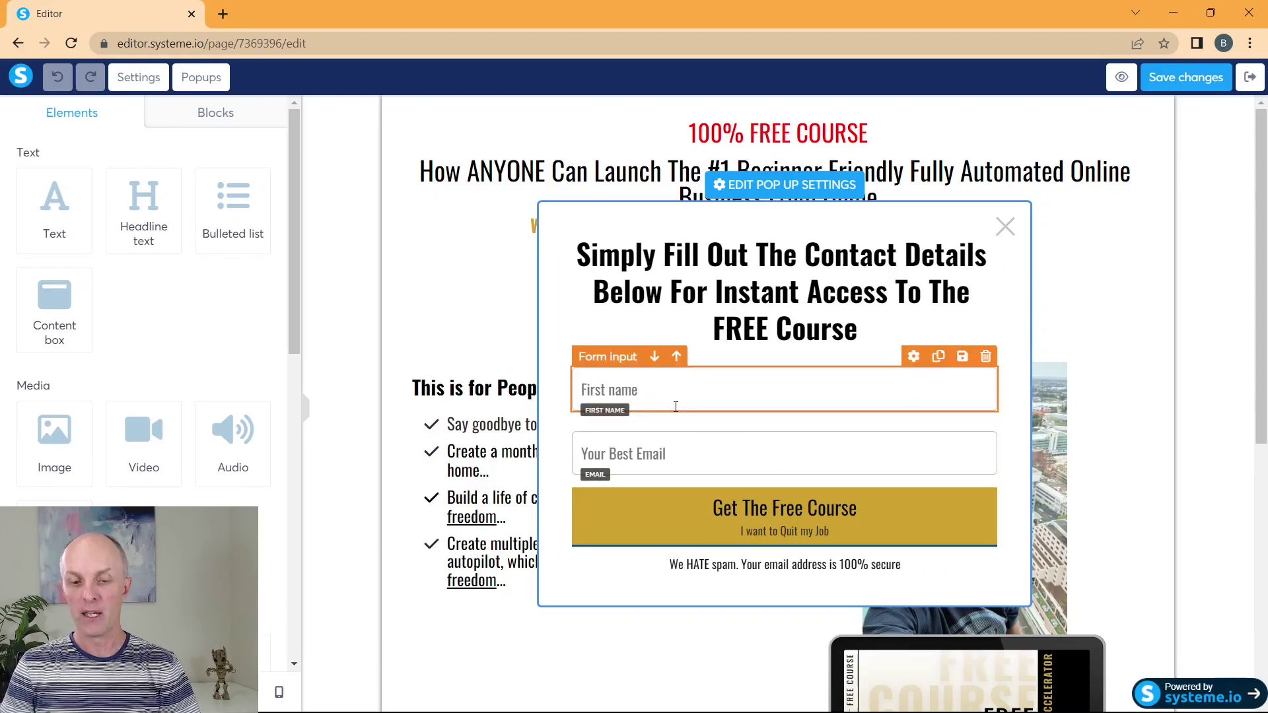
left_click(777, 524)
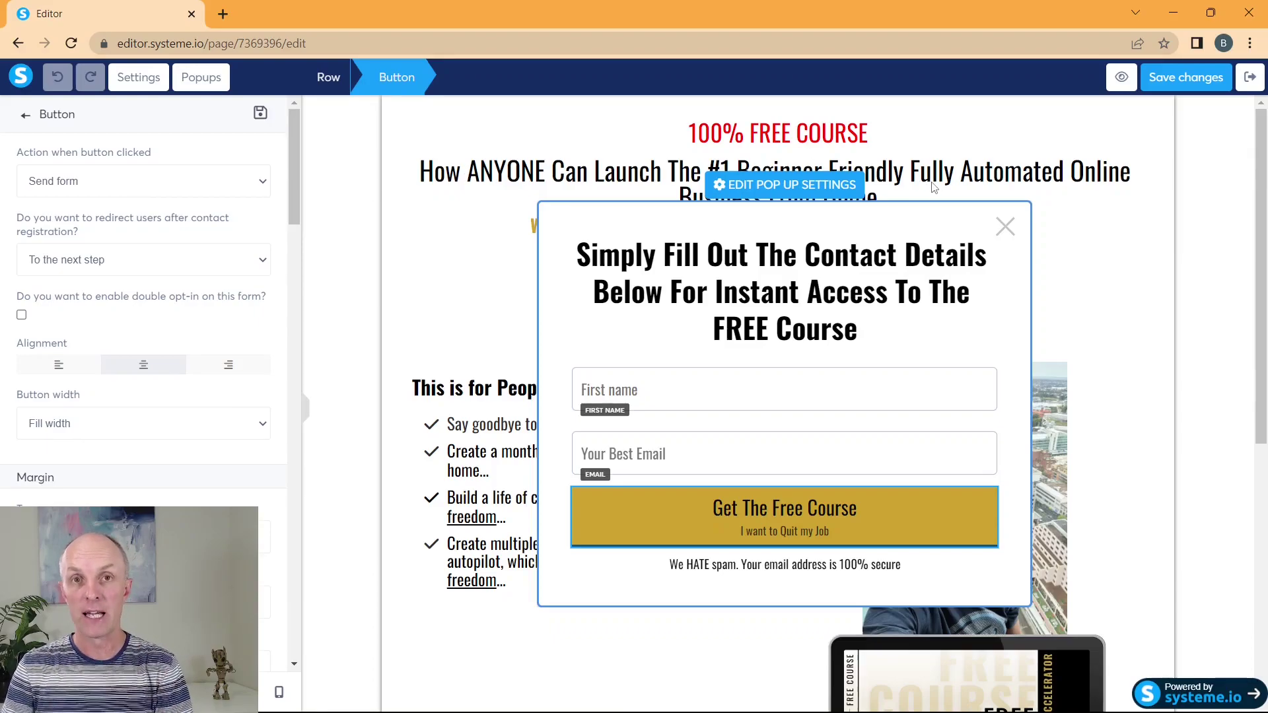
left_click(1251, 77)
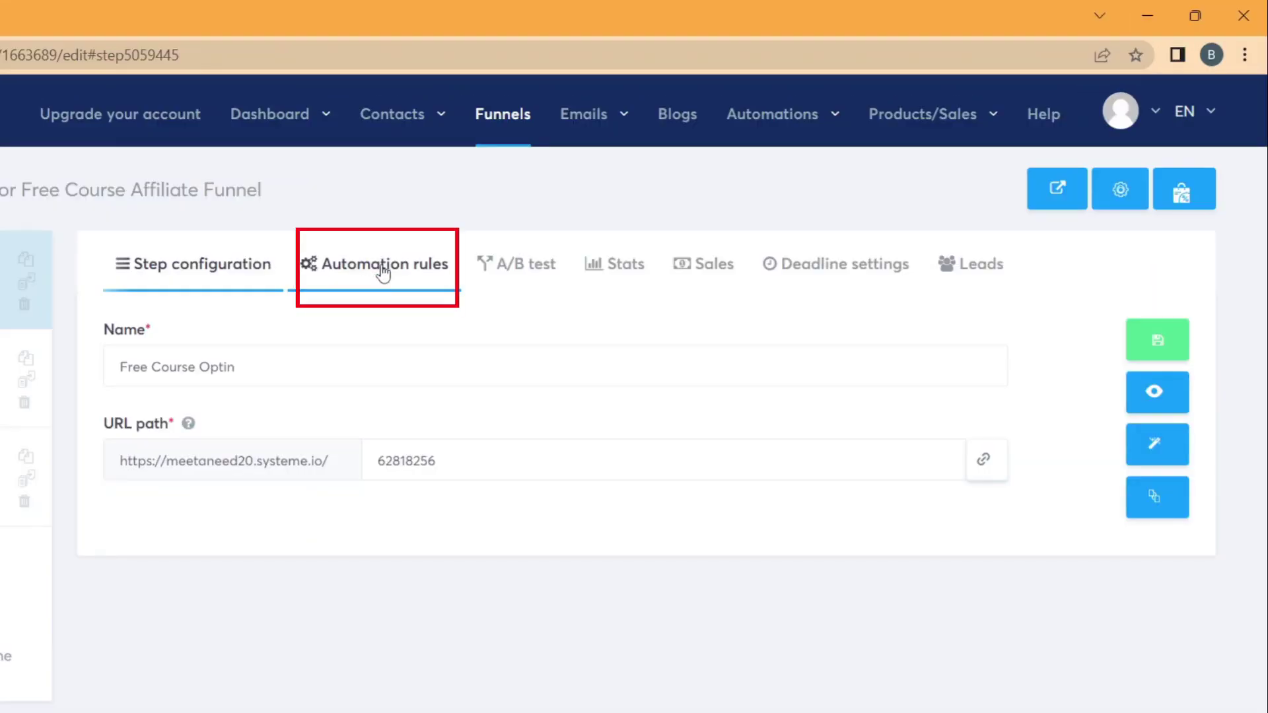
Save a 'Funnel step form subscribed' rule on the Free Course Optin step that subscribes contacts to the Test campaign
left_click(566, 210)
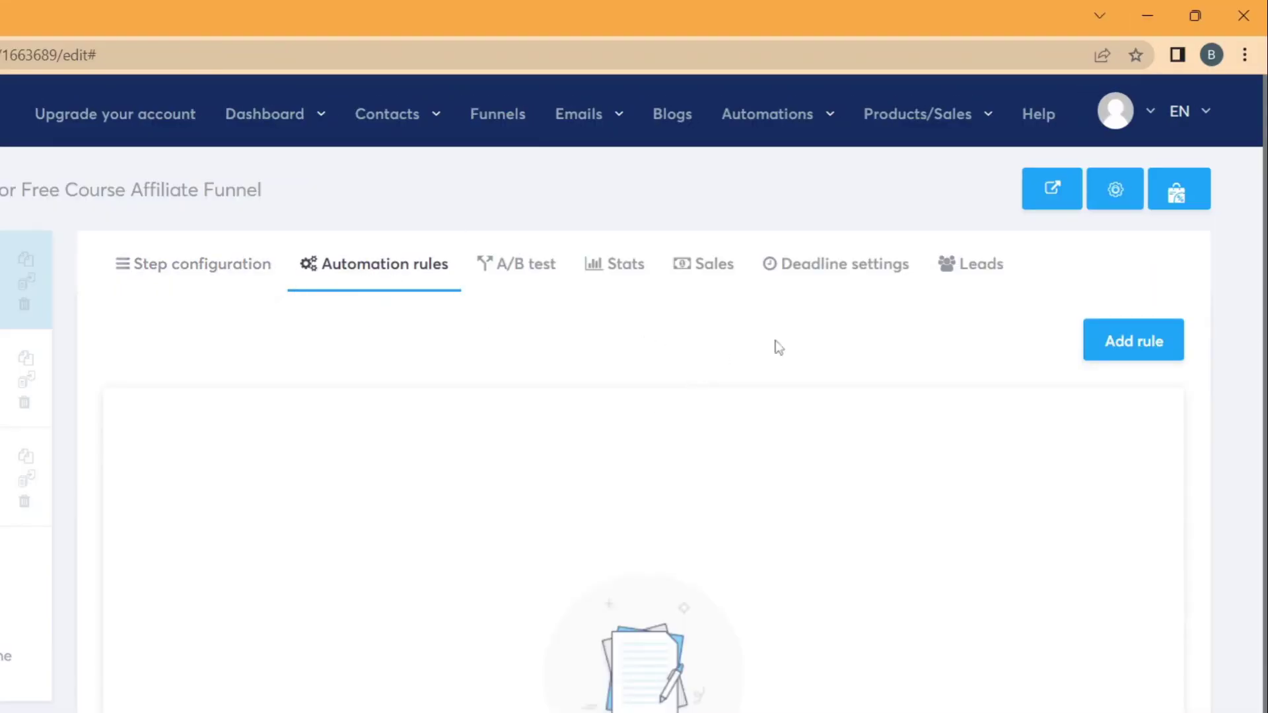
left_click(1134, 350)
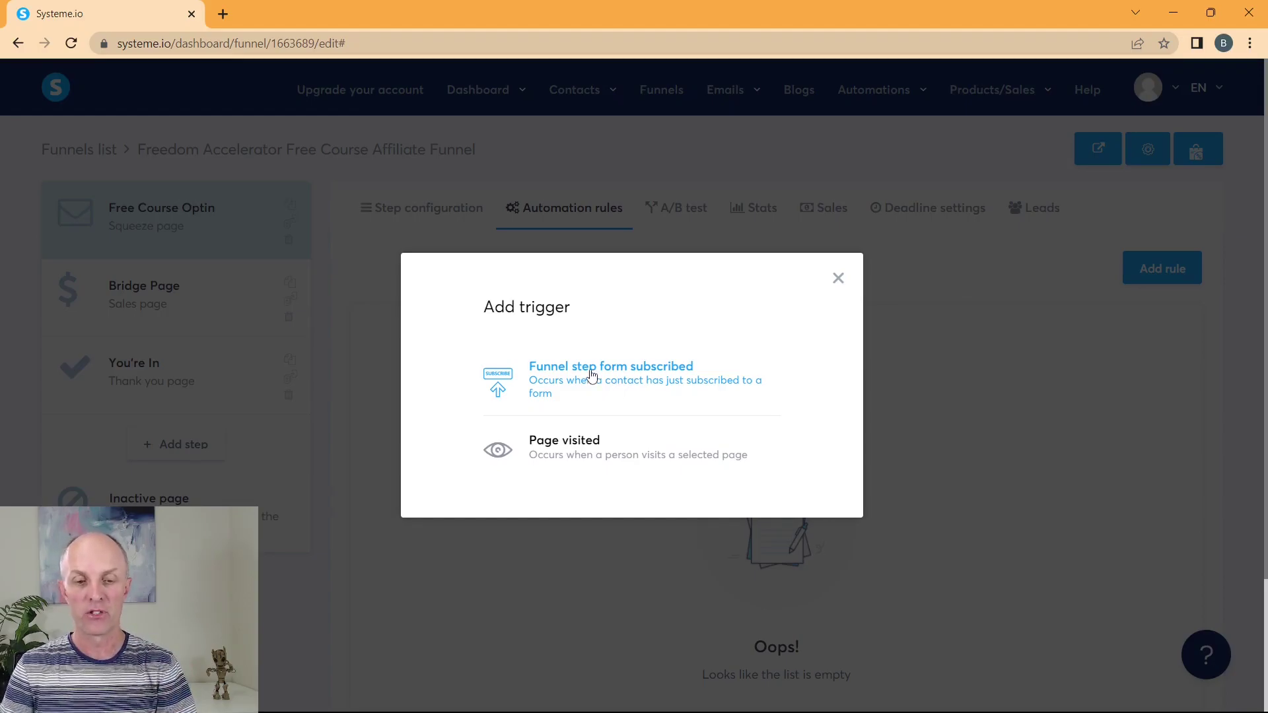
left_click(589, 372)
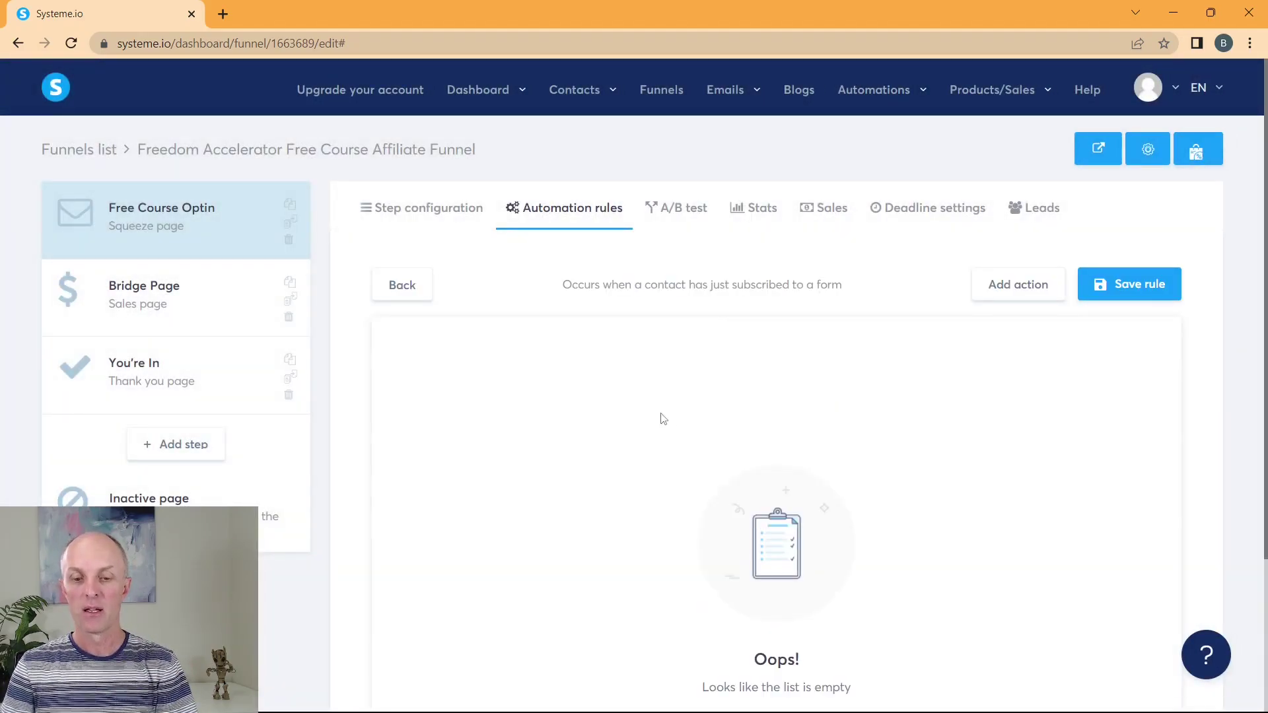
left_click(1018, 293)
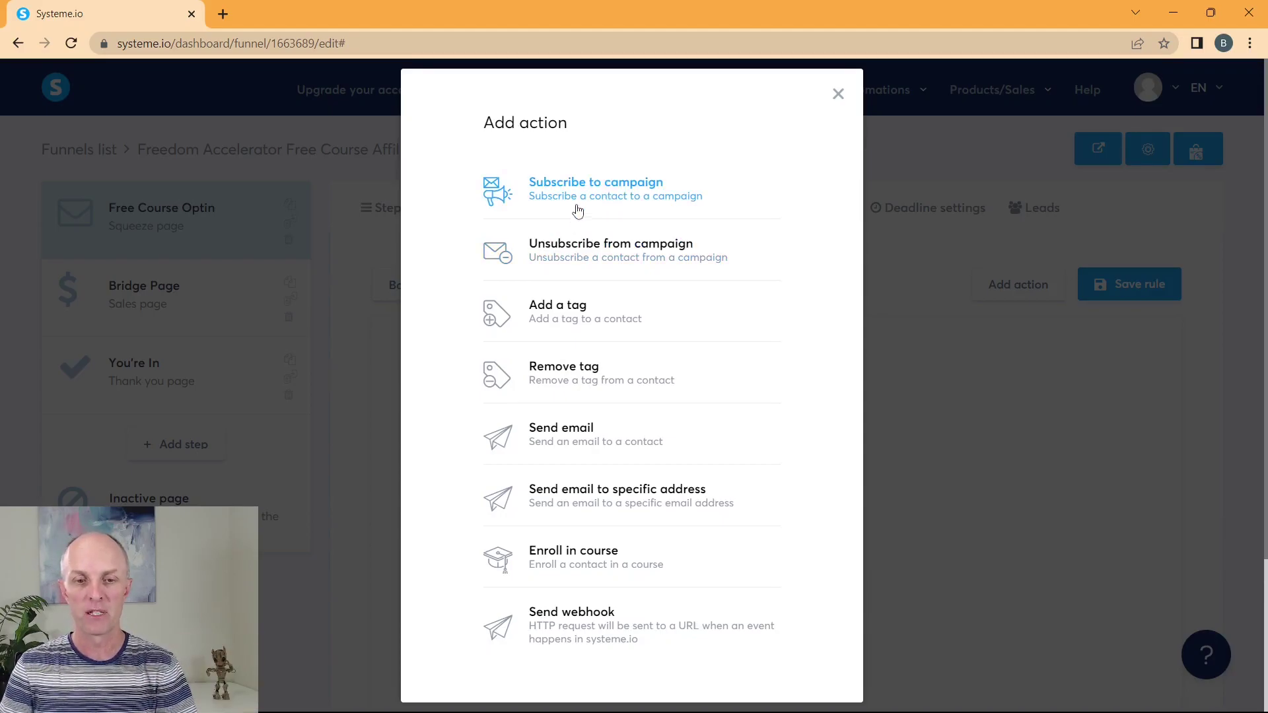
left_click(591, 195)
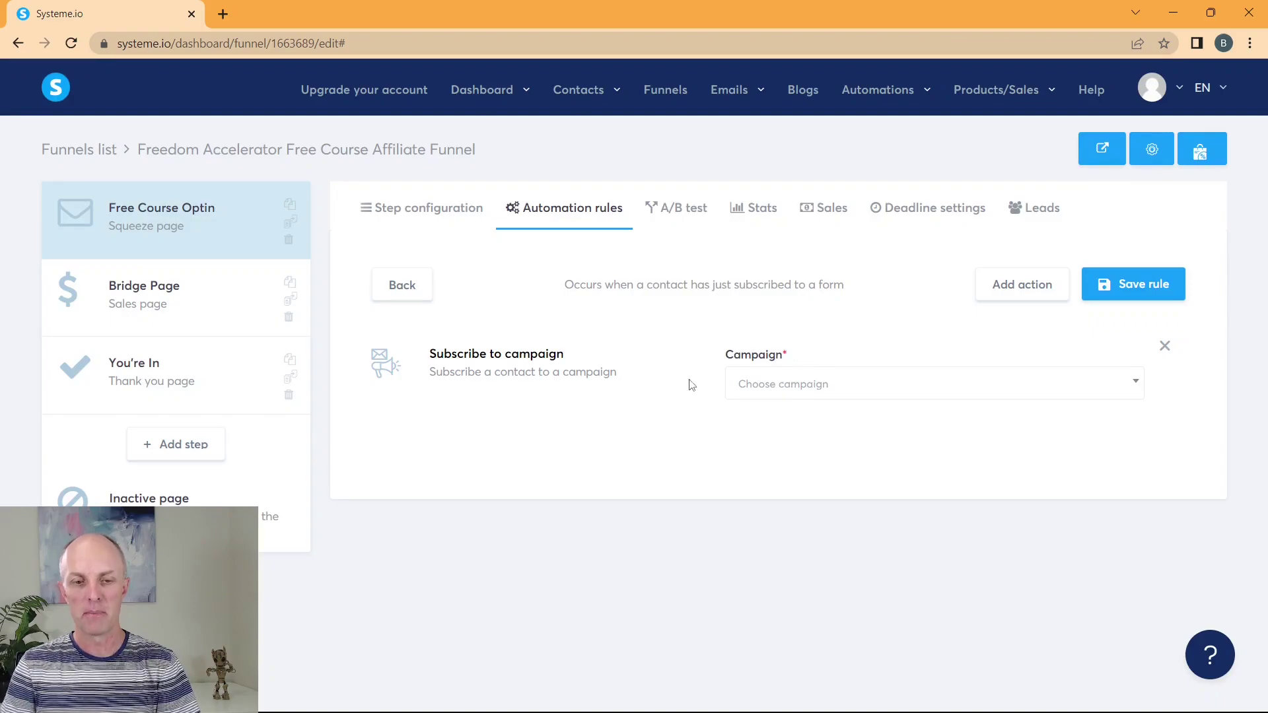
left_click(872, 391)
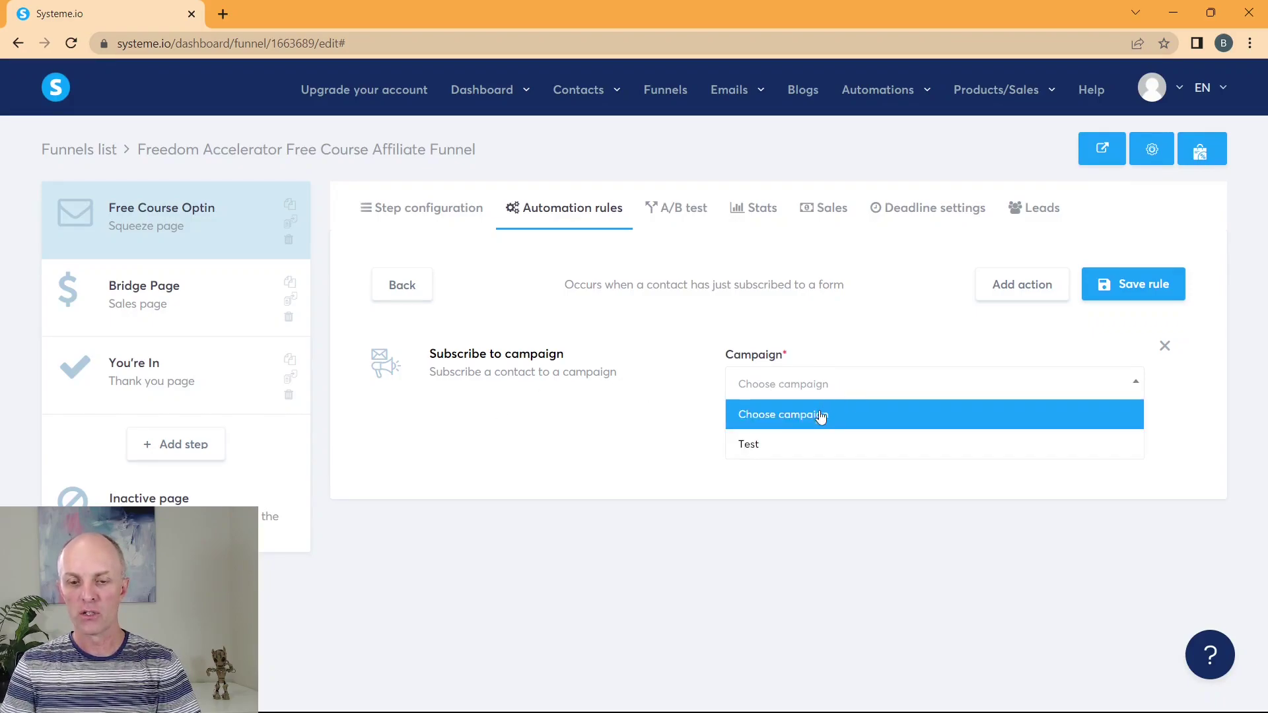
left_click(763, 455)
left_click(1136, 288)
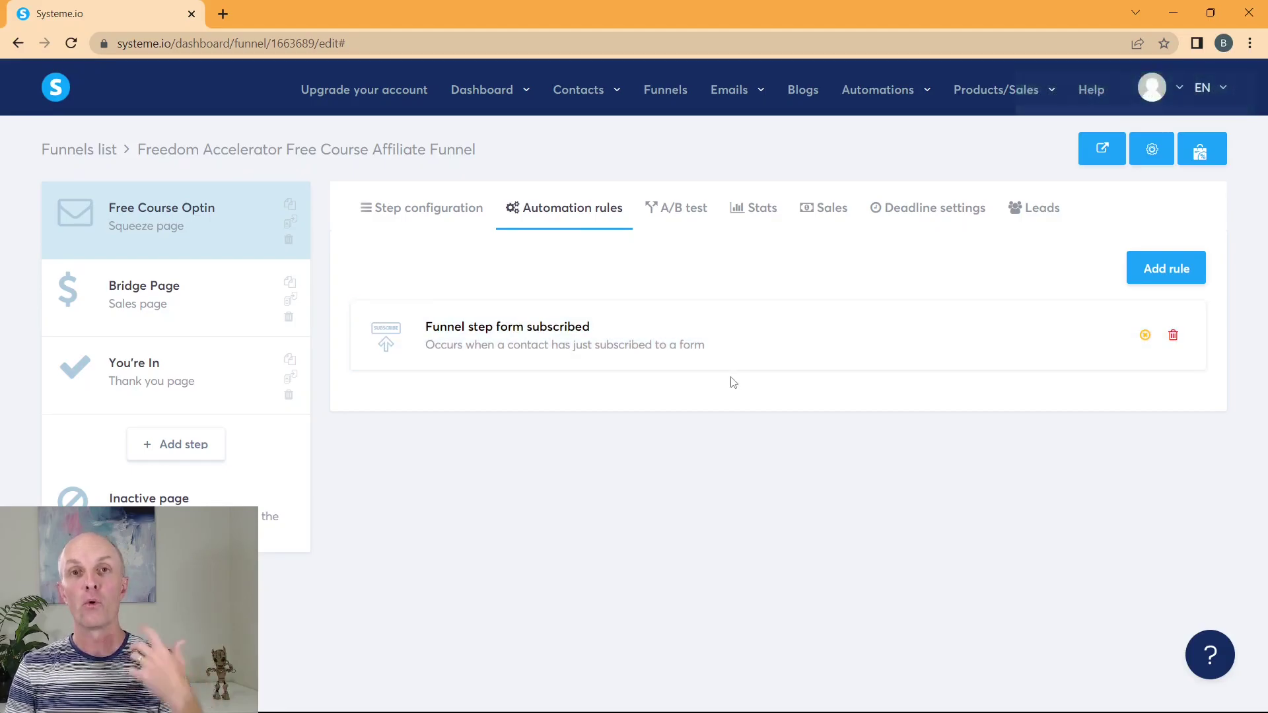
Open the Test campaign from Emails > Campaigns to check that both emails are active
mouse_move(730, 92)
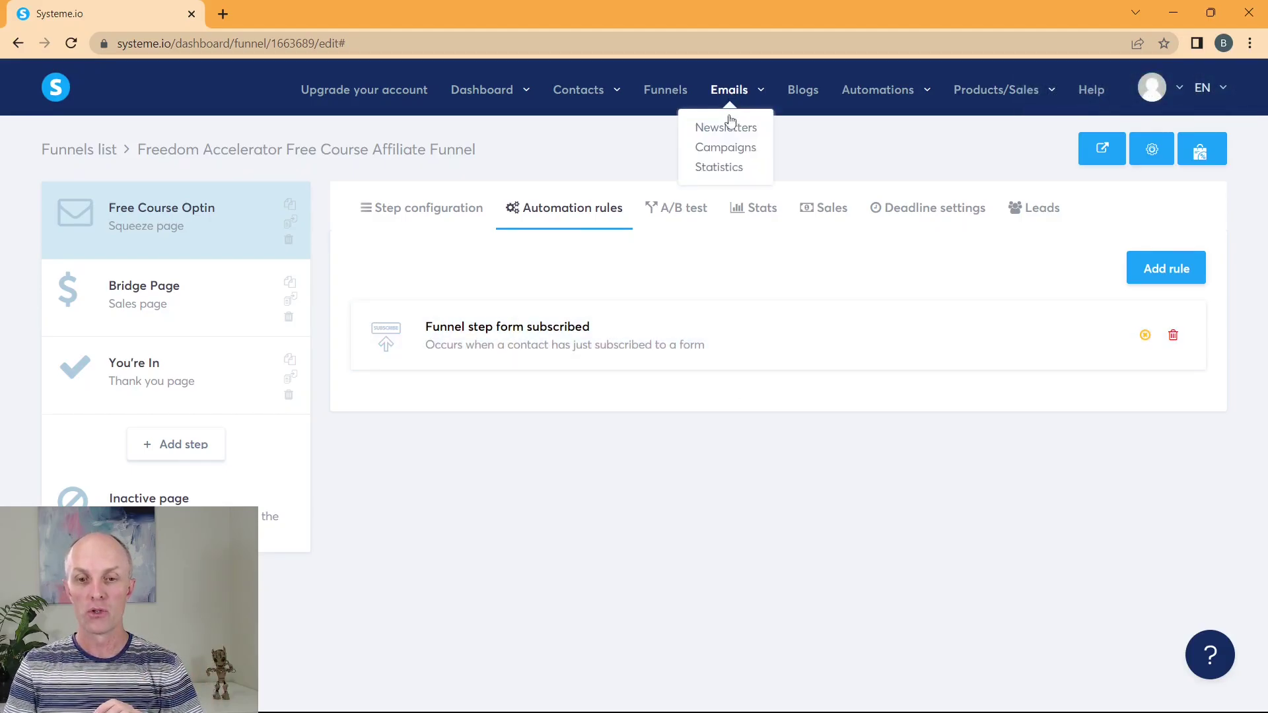
left_click(725, 147)
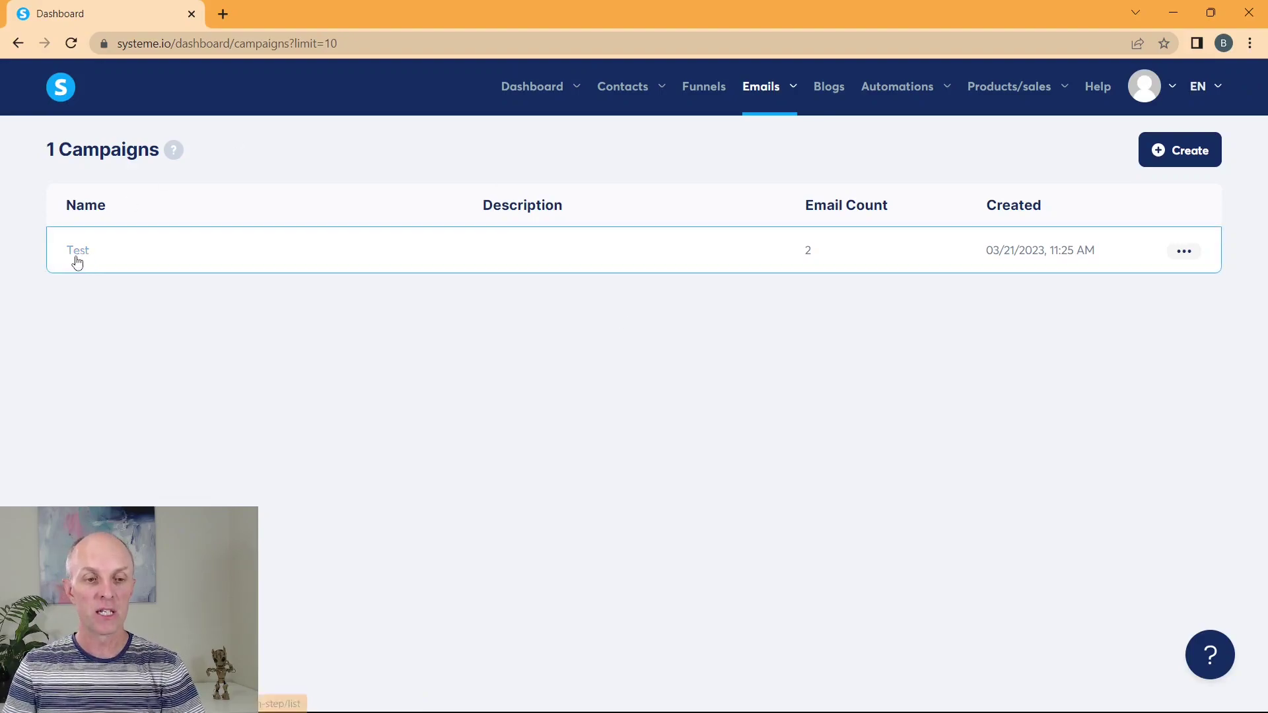
left_click(85, 257)
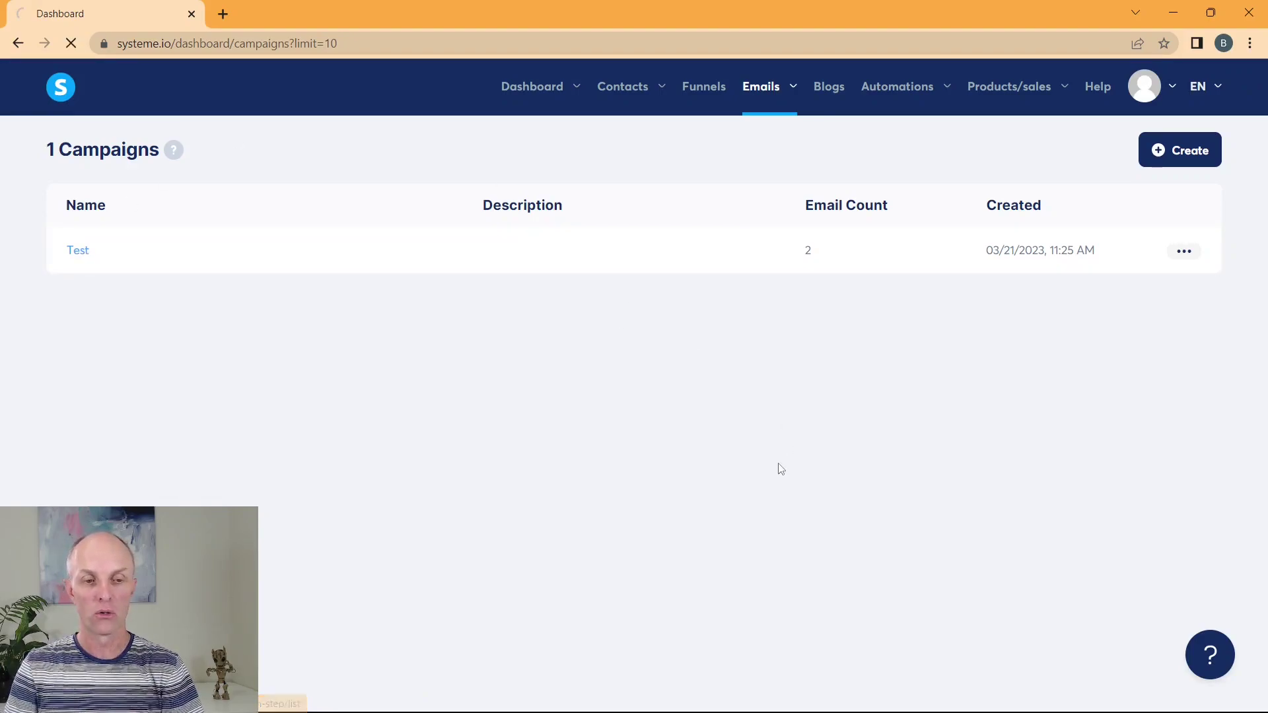
mouse_move(113, 272)
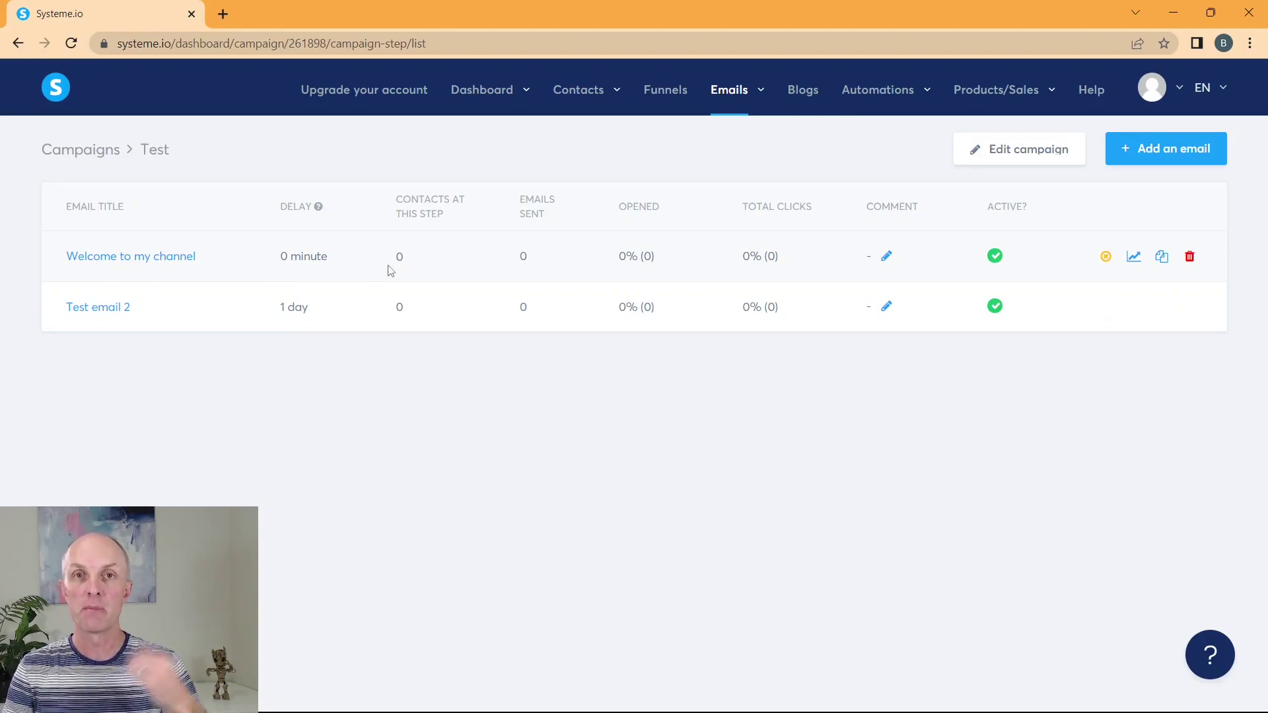
mouse_move(271, 307)
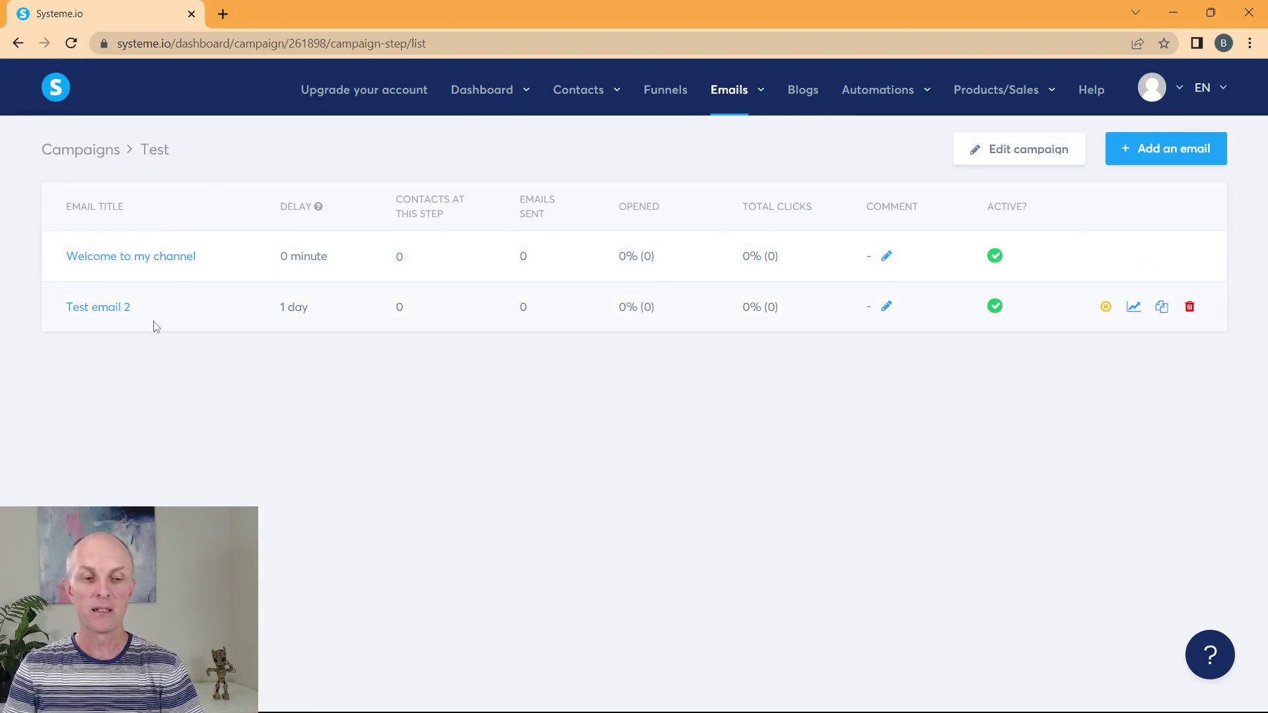